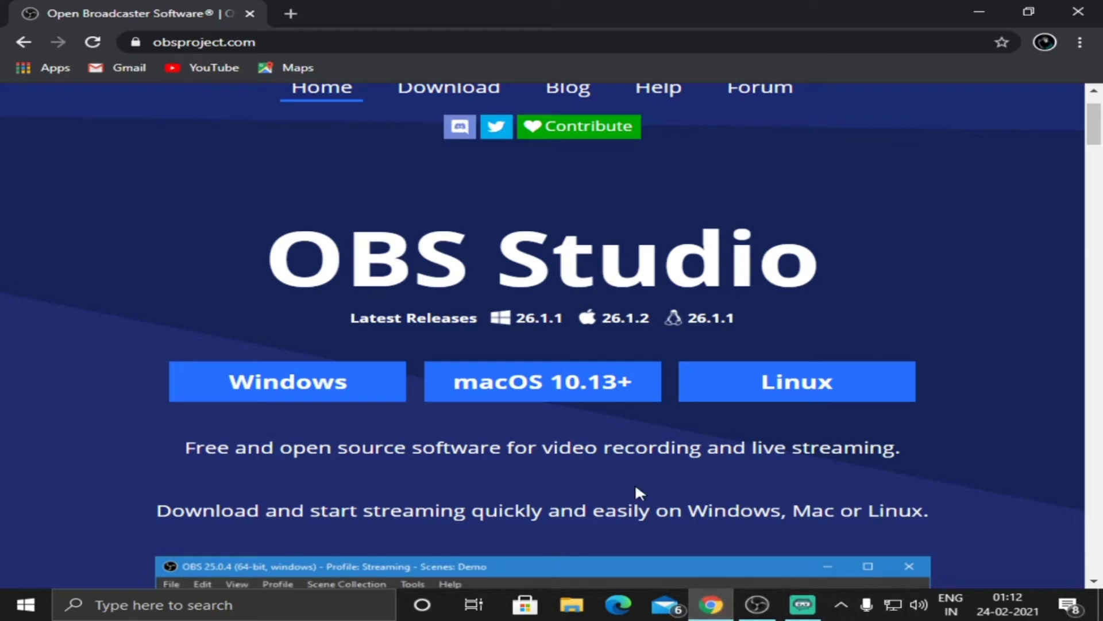
# Switch to OBS Studio and add a new scene named start.
pyautogui.scroll(-3, 616, 343)
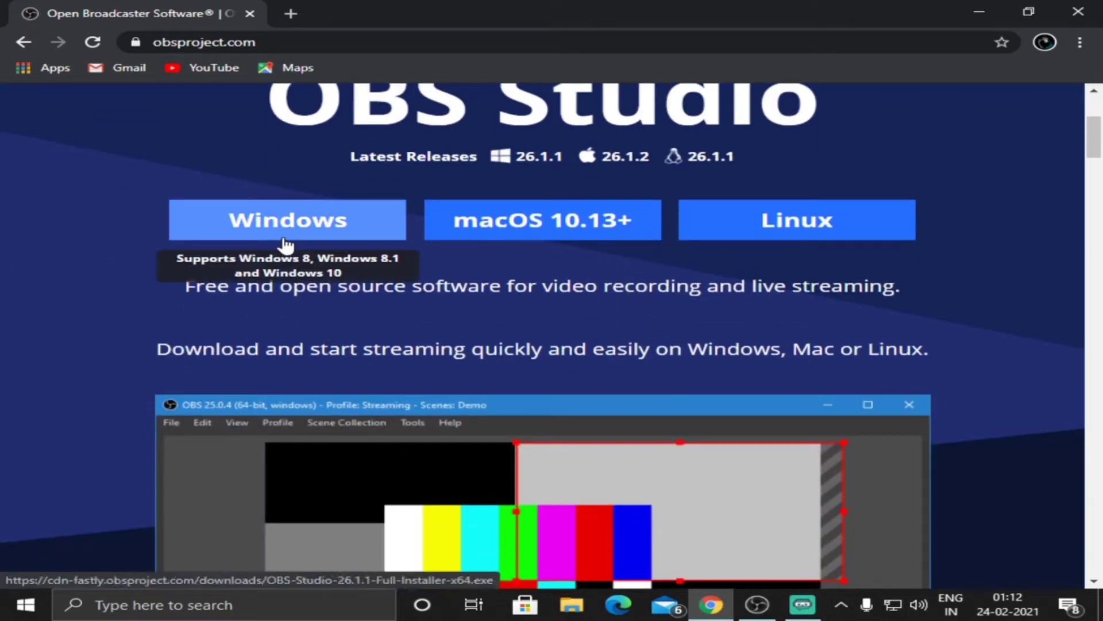
pyautogui.click(751, 617)
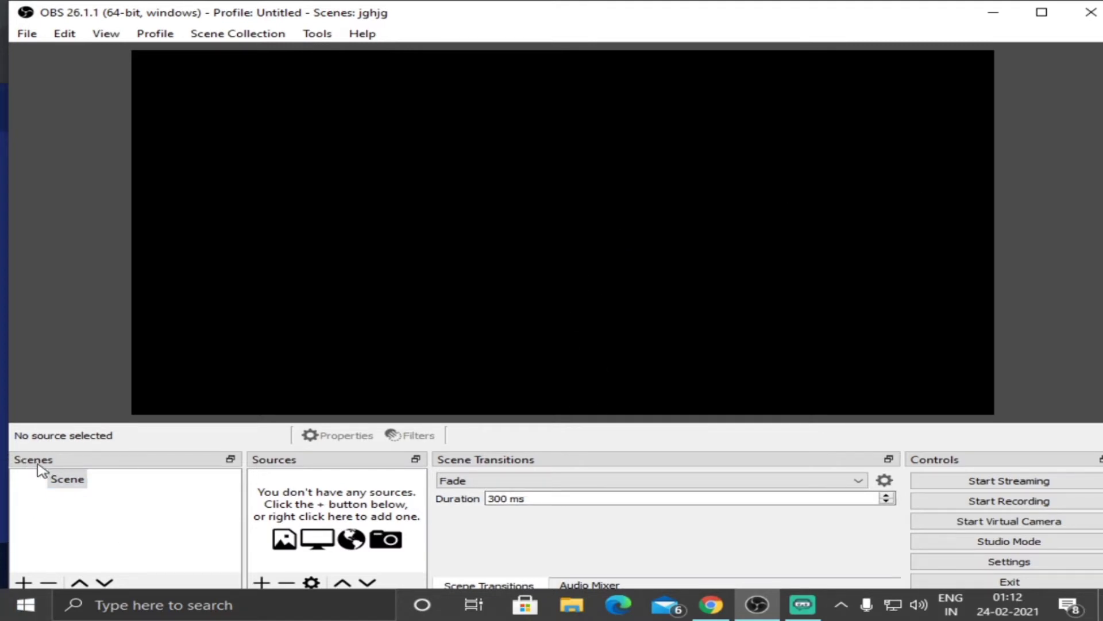
pyautogui.click(89, 505)
pyautogui.click(24, 582)
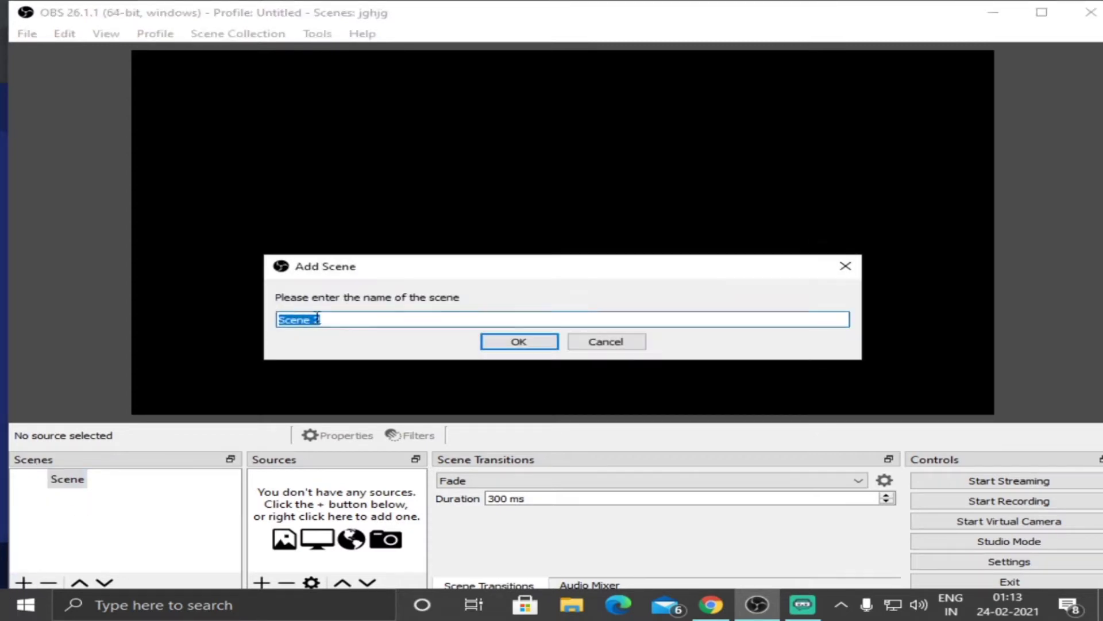
pyautogui.press('BackSpace')
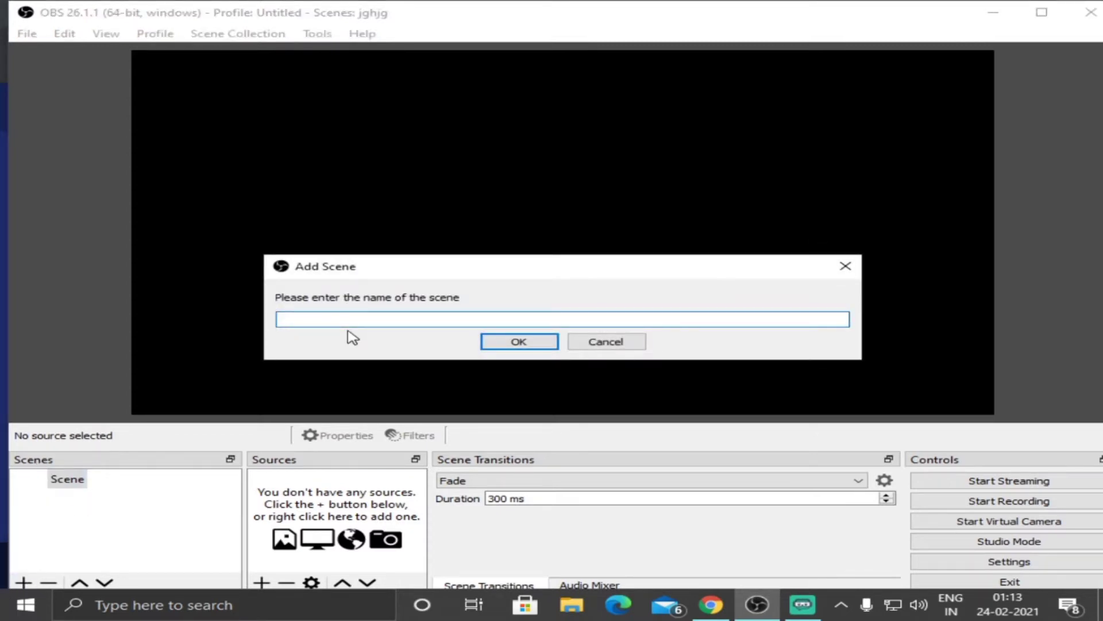
pyautogui.write('start')
pyautogui.click(516, 343)
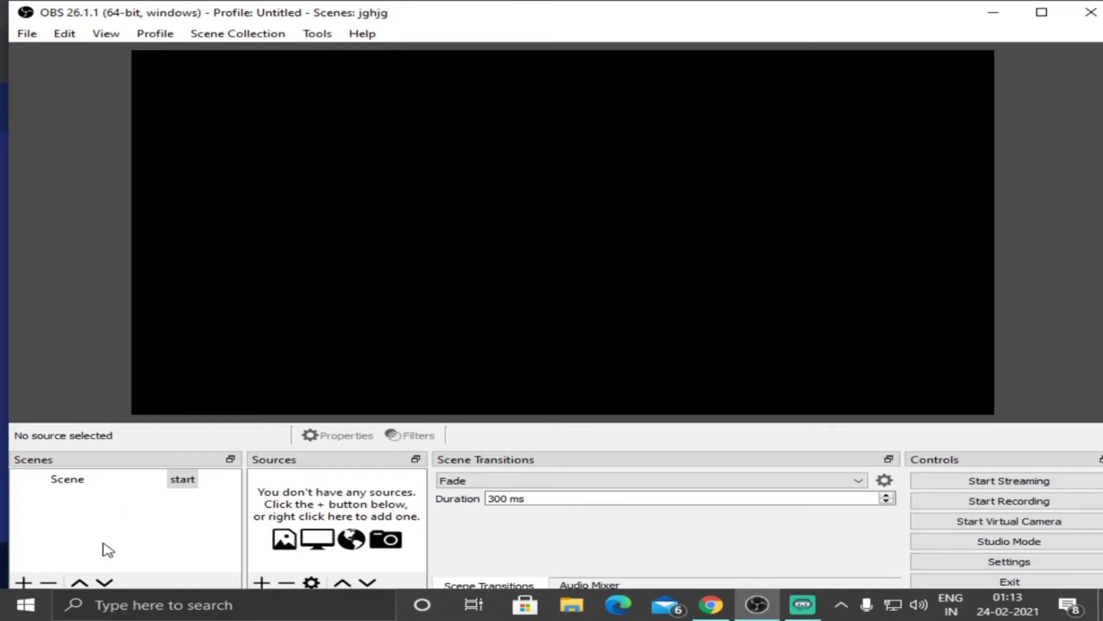
pyautogui.click(25, 584)
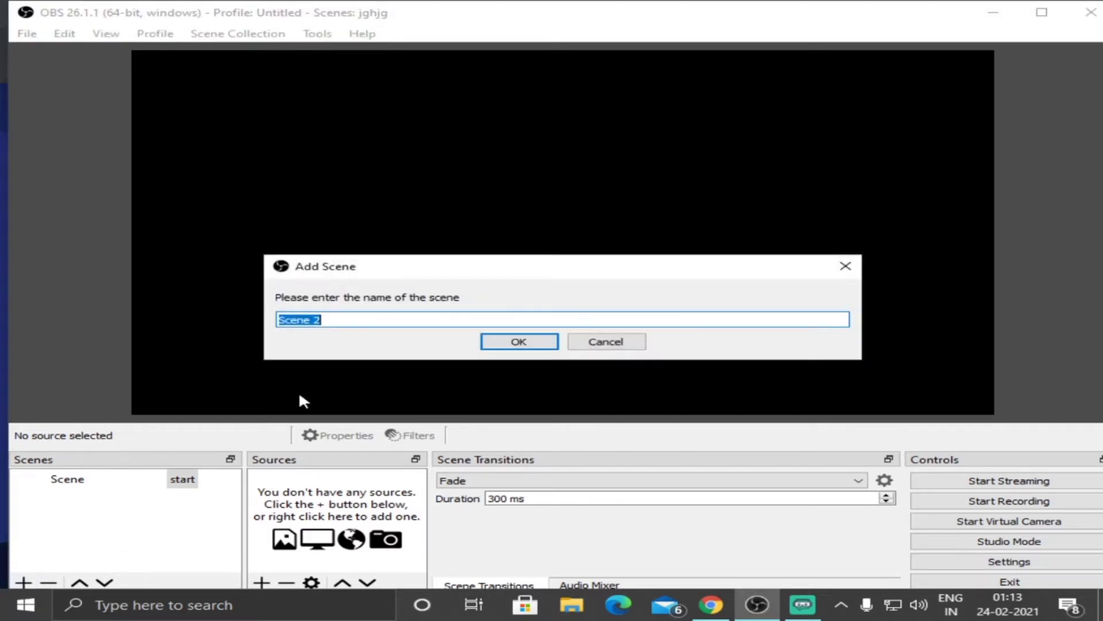
pyautogui.click(616, 339)
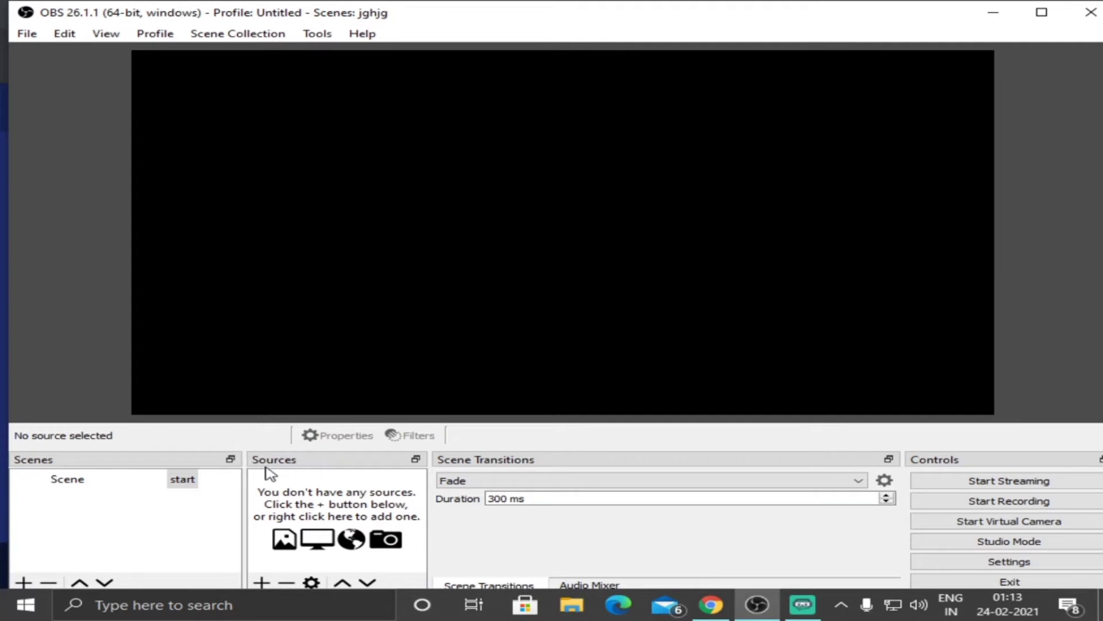
pyautogui.click(148, 485)
pyautogui.click(261, 582)
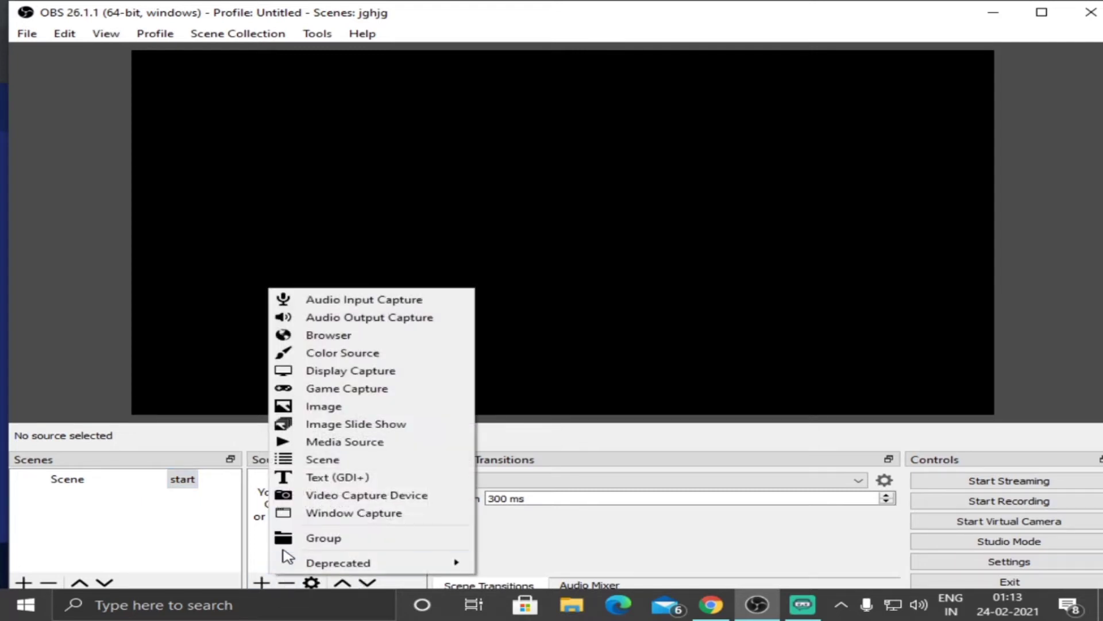
pyautogui.click(260, 559)
pyautogui.rightClick(267, 537)
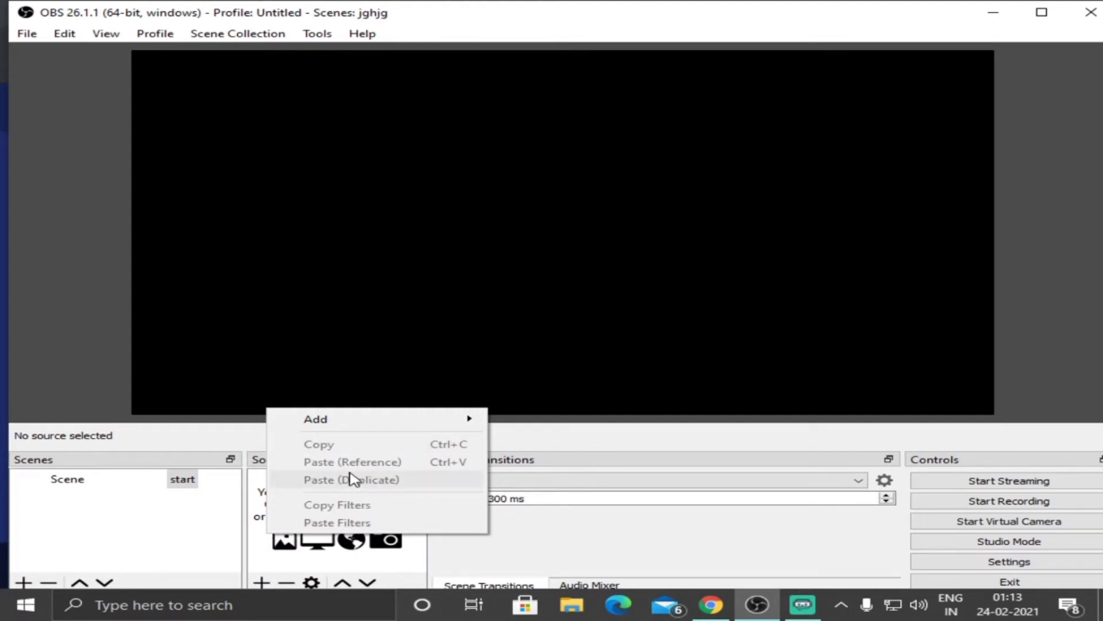
pyautogui.moveTo(388, 428)
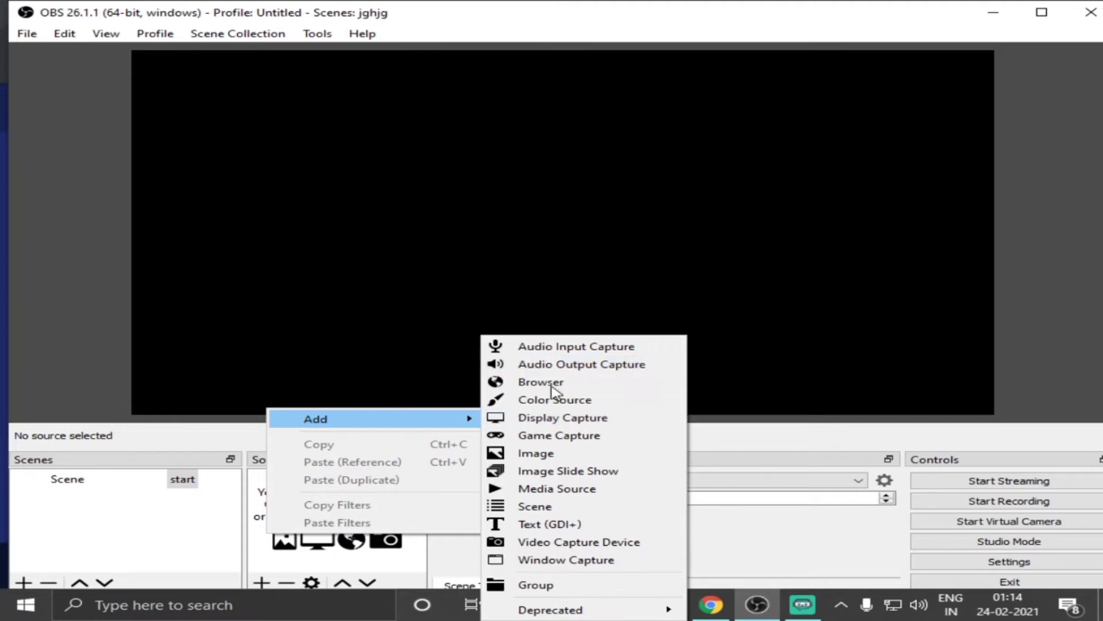
# Copy the obsproject.com address from the page open in Chrome and return to OBS Studio.
pyautogui.click(711, 605)
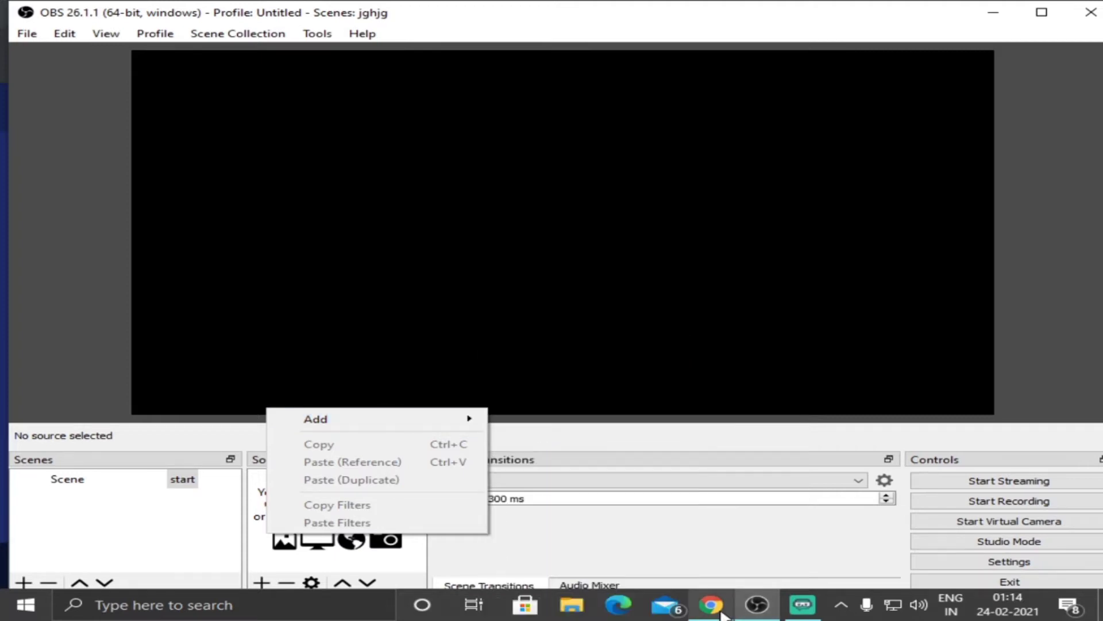
pyautogui.click(192, 45)
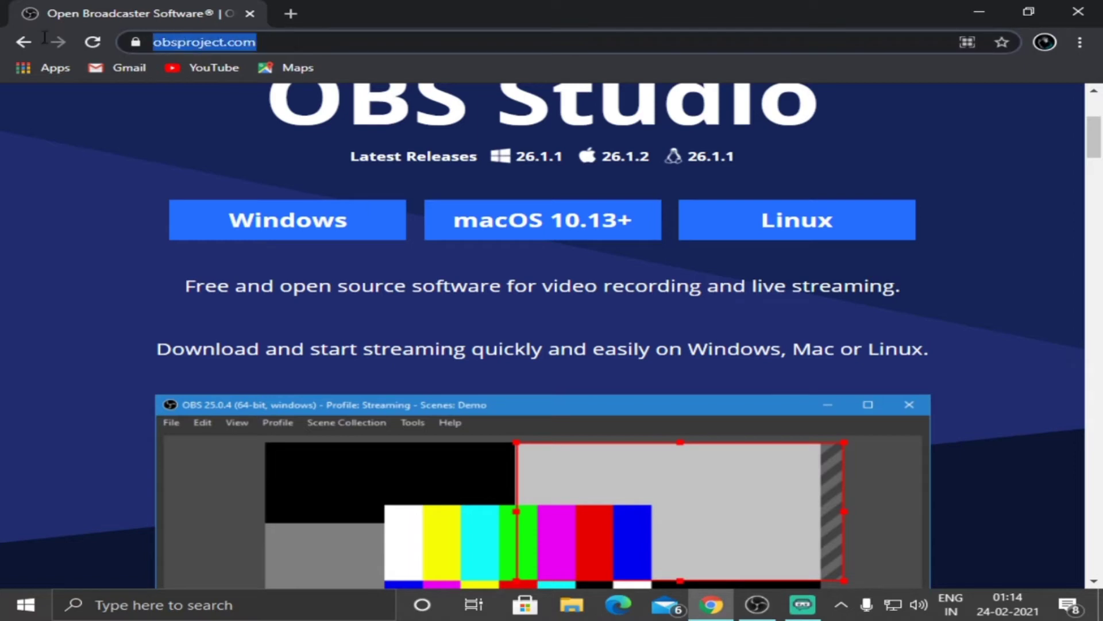
pyautogui.rightClick(188, 45)
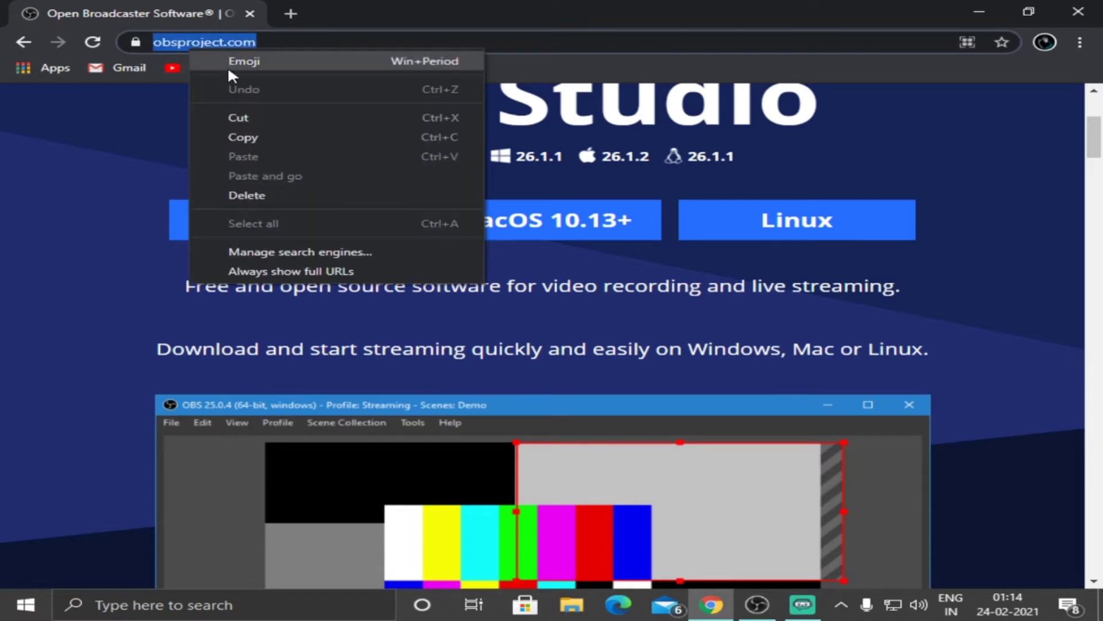
pyautogui.click(228, 132)
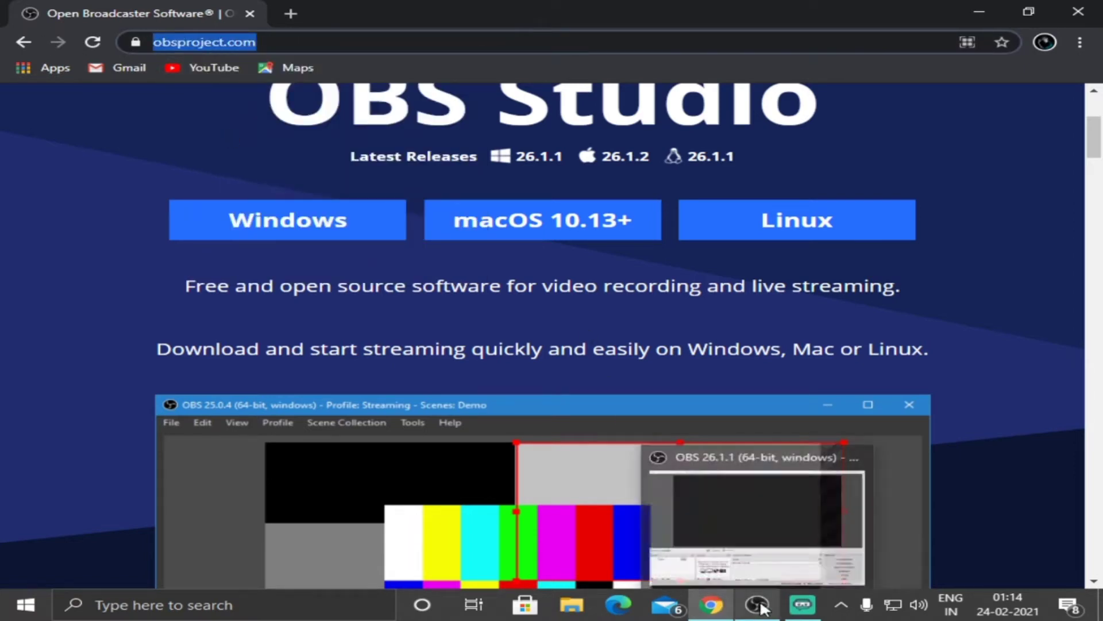
pyautogui.click(798, 604)
pyautogui.click(758, 604)
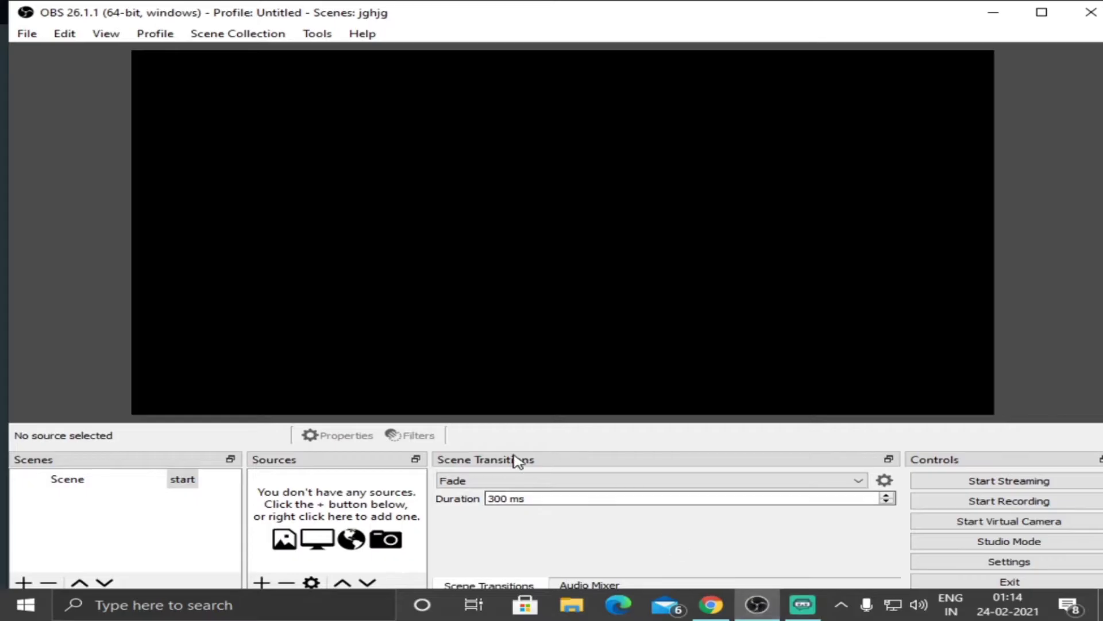
# Add a new Browser source to the start scene, keeping the suggested name.
pyautogui.click(261, 582)
pyautogui.click(419, 346)
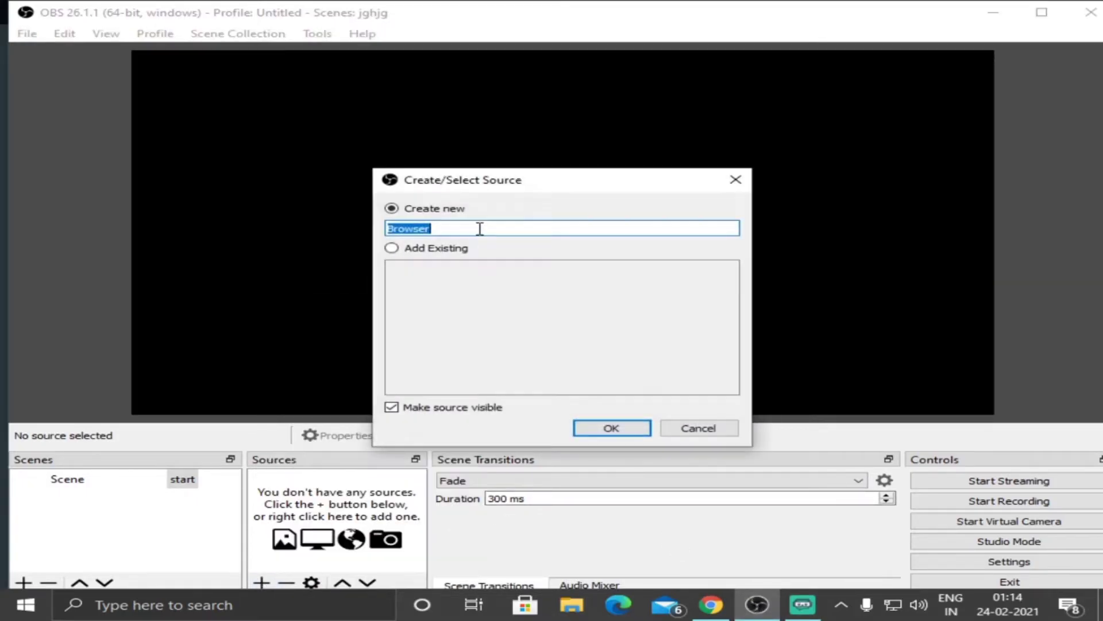
pyautogui.click(618, 435)
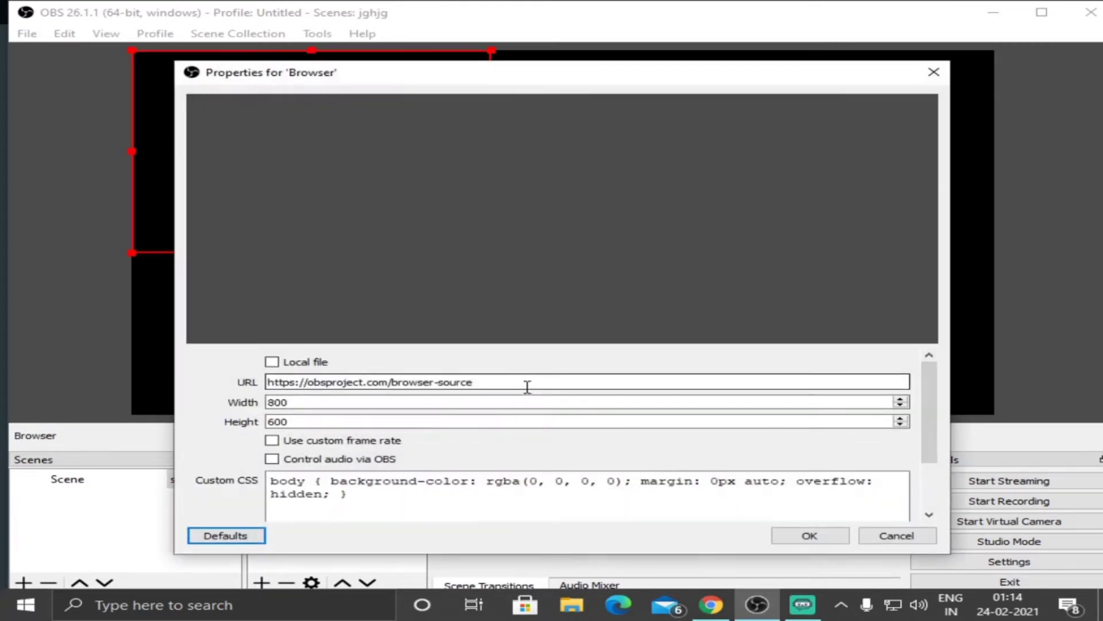
pyautogui.click(491, 384)
pyautogui.click(491, 383)
pyautogui.press('BackSpace')
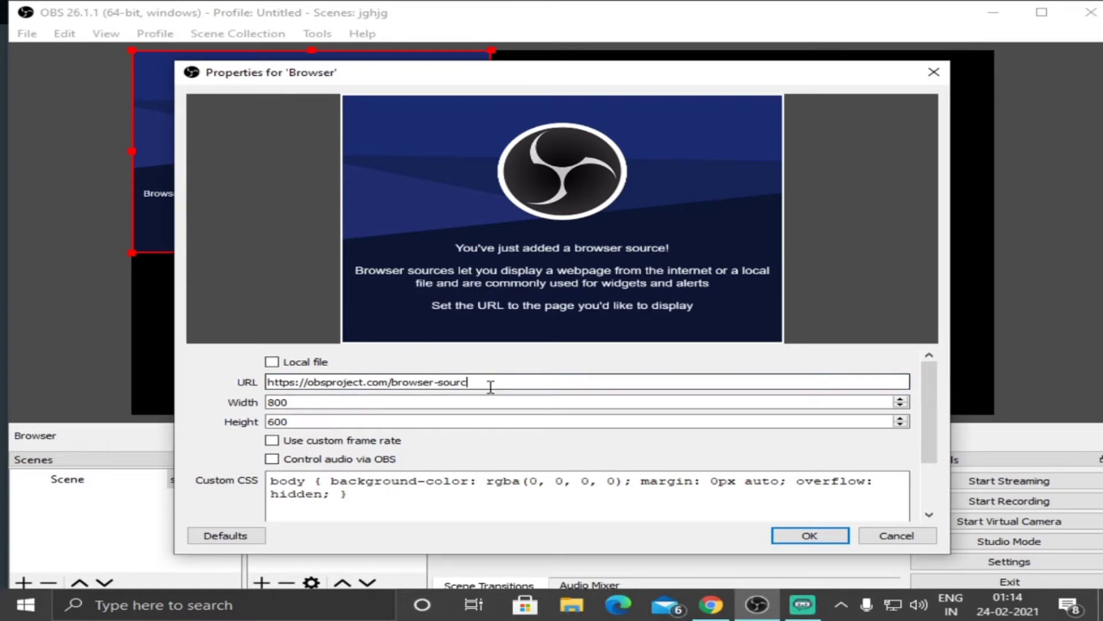
pyautogui.press('BackSpace')
pyautogui.press('BackSpace')
pyautogui.press('BackSpace')
pyautogui.press('BackSpace')
pyautogui.press('BackSpace')
pyautogui.press('BackSpace')
pyautogui.press('BackSpace')
pyautogui.press('BackSpace')
pyautogui.press('BackSpace')
pyautogui.press('BackSpace')
pyautogui.press('BackSpace')
pyautogui.press('BackSpace')
pyautogui.press('BackSpace')
pyautogui.press('BackSpace')
pyautogui.press('BackSpace')
pyautogui.press('BackSpace')
pyautogui.press('BackSpace')
pyautogui.press('BackSpace')
pyautogui.press('BackSpace')
pyautogui.press('BackSpace')
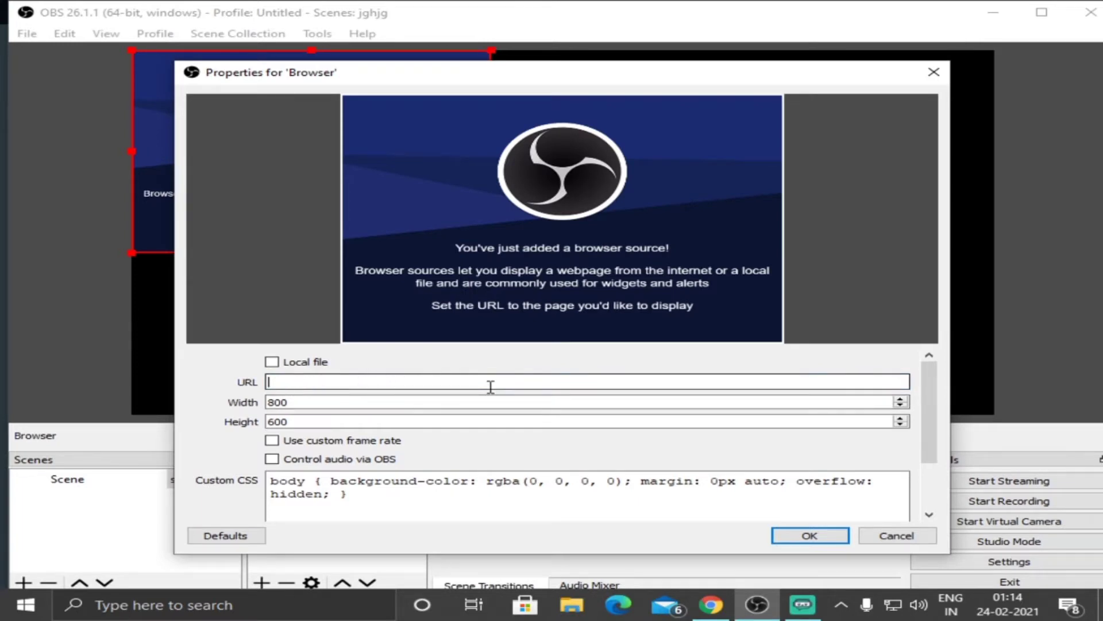
pyautogui.hotkey('ctrl', 'v')
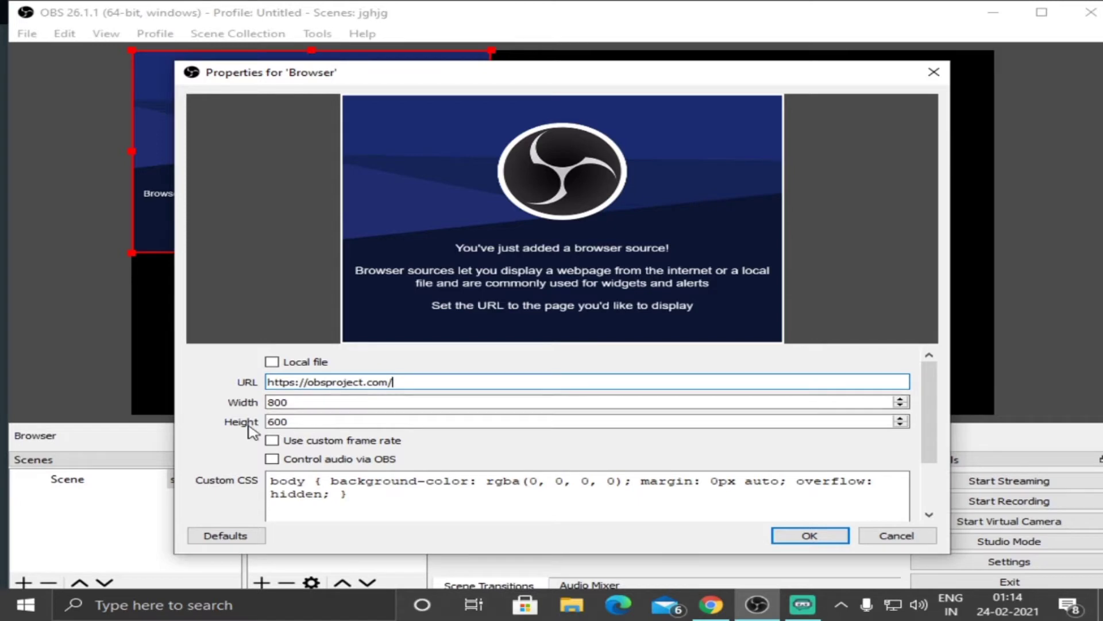
pyautogui.click(793, 536)
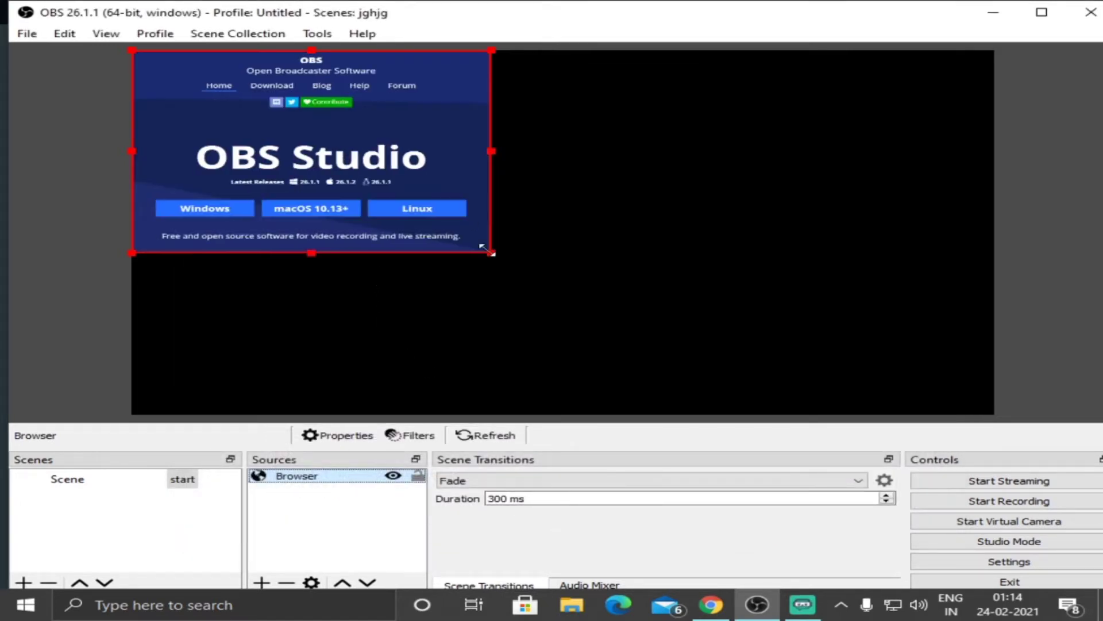
# Shrink the Browser source in the preview, and stretch it to fill the screen.
pyautogui.moveTo(487, 250); pyautogui.dragTo(368, 181)
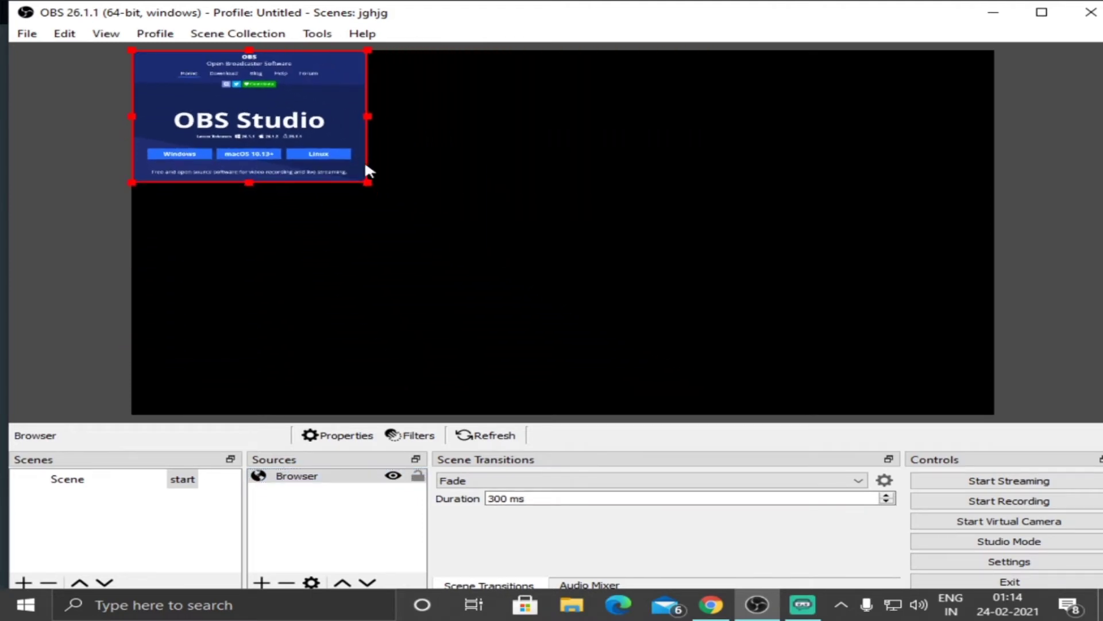
pyautogui.rightClick(297, 126)
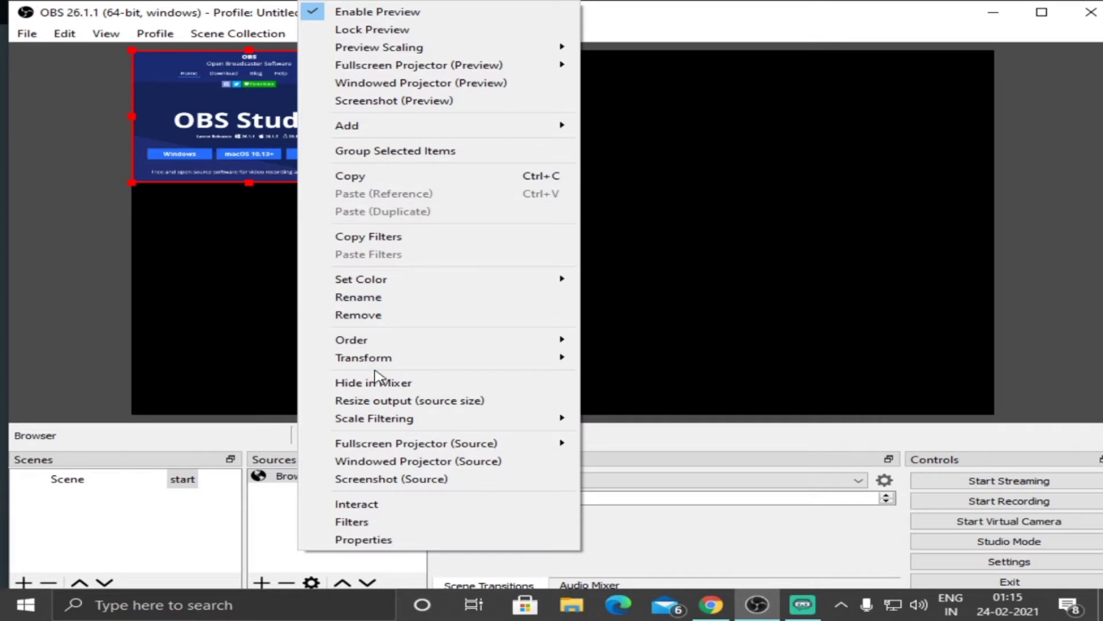
pyautogui.moveTo(368, 356)
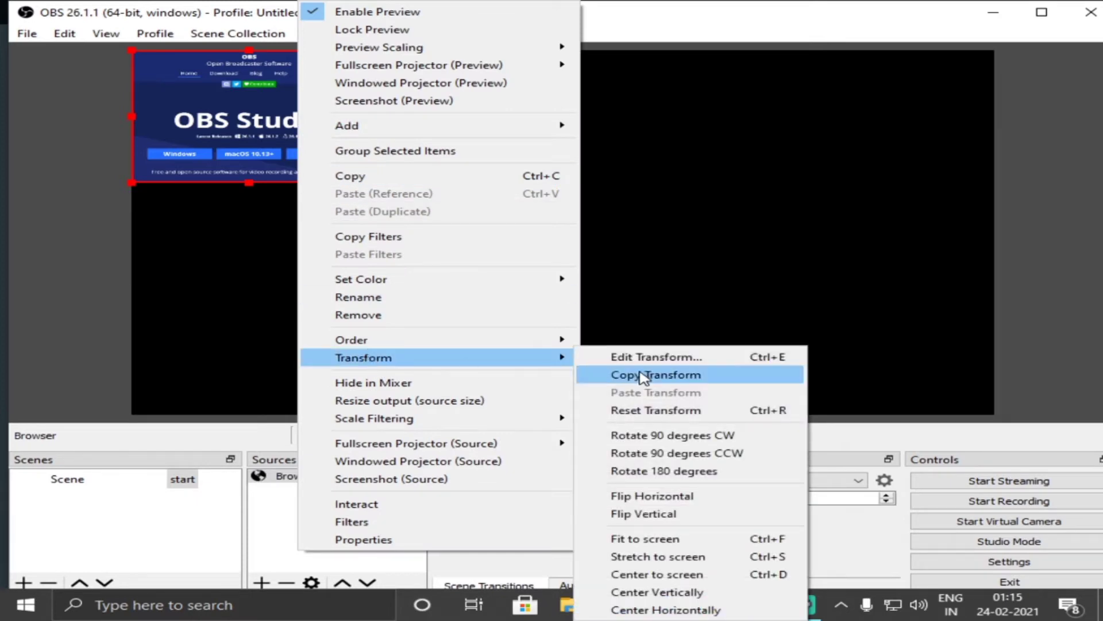
pyautogui.click(670, 560)
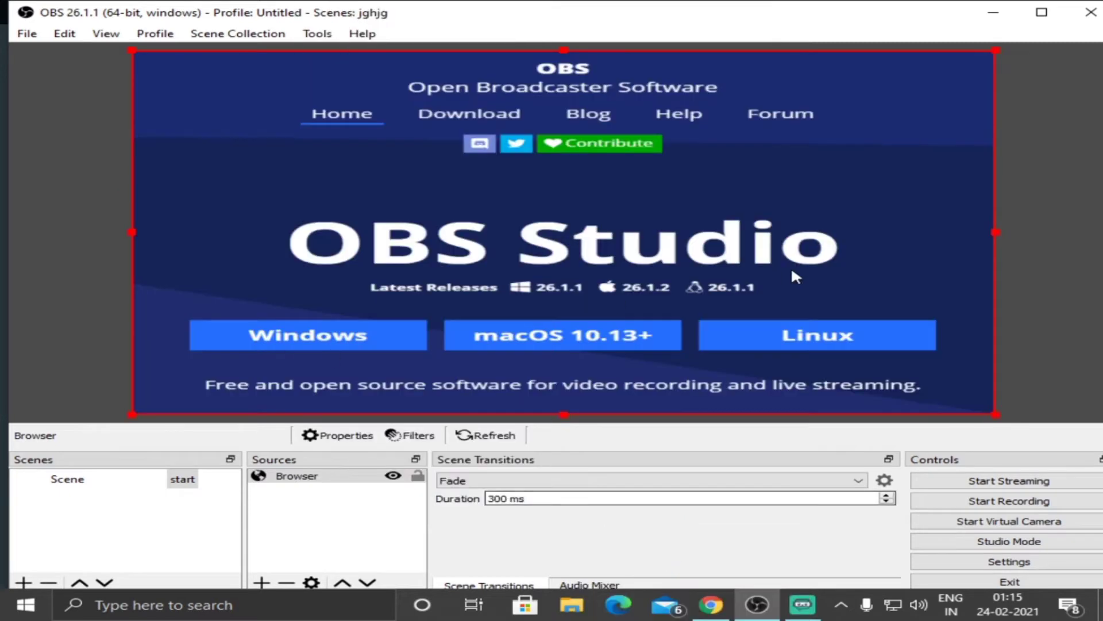
# Remove the Browser source from the start scene.
pyautogui.rightClick(674, 263)
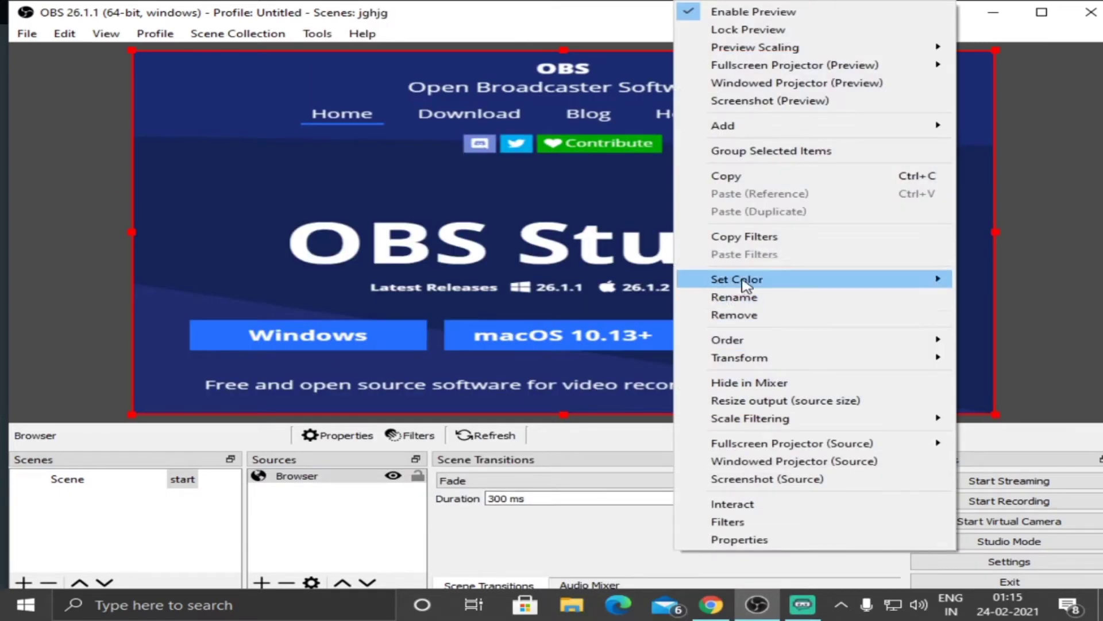
pyautogui.click(735, 315)
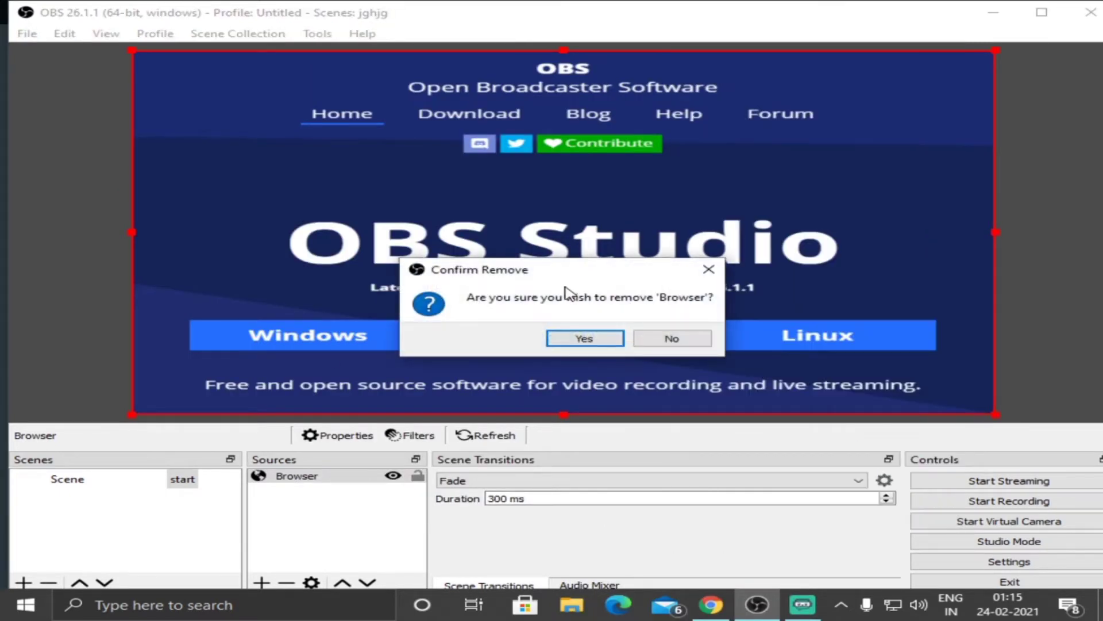
pyautogui.click(574, 336)
# Add a new Media Source to the start scene and turn on Loop in its properties.
pyautogui.click(261, 582)
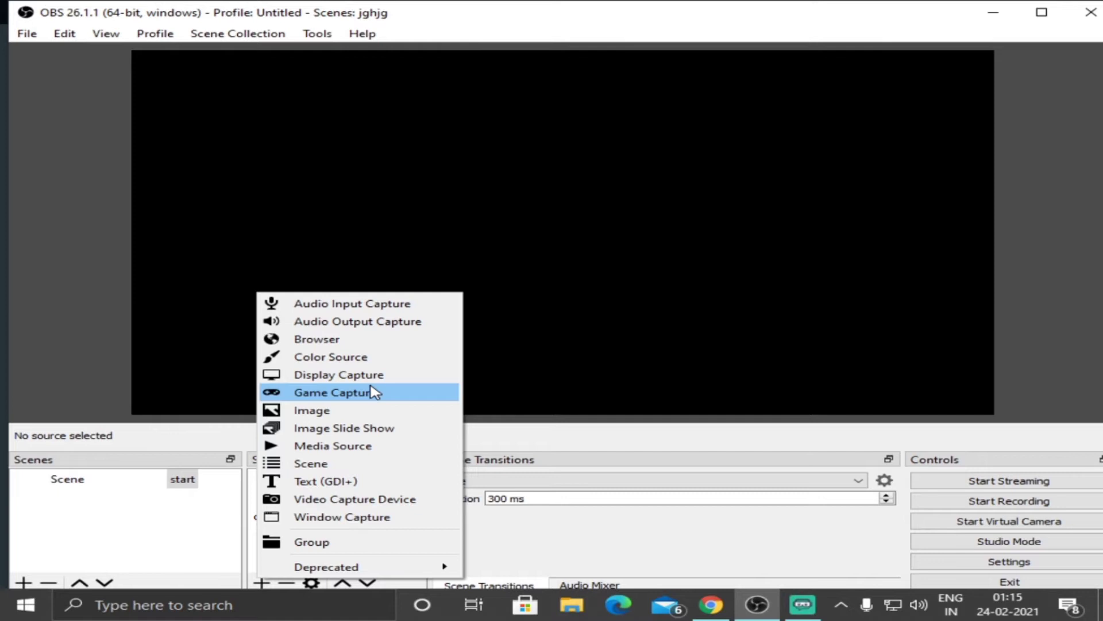
pyautogui.click(338, 451)
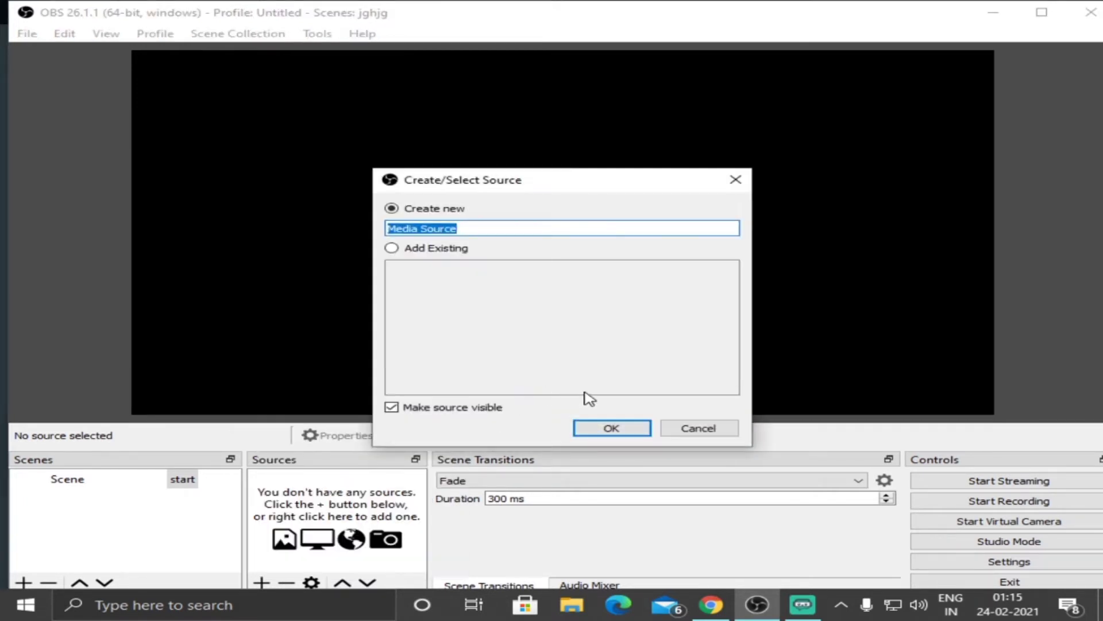
pyautogui.click(595, 432)
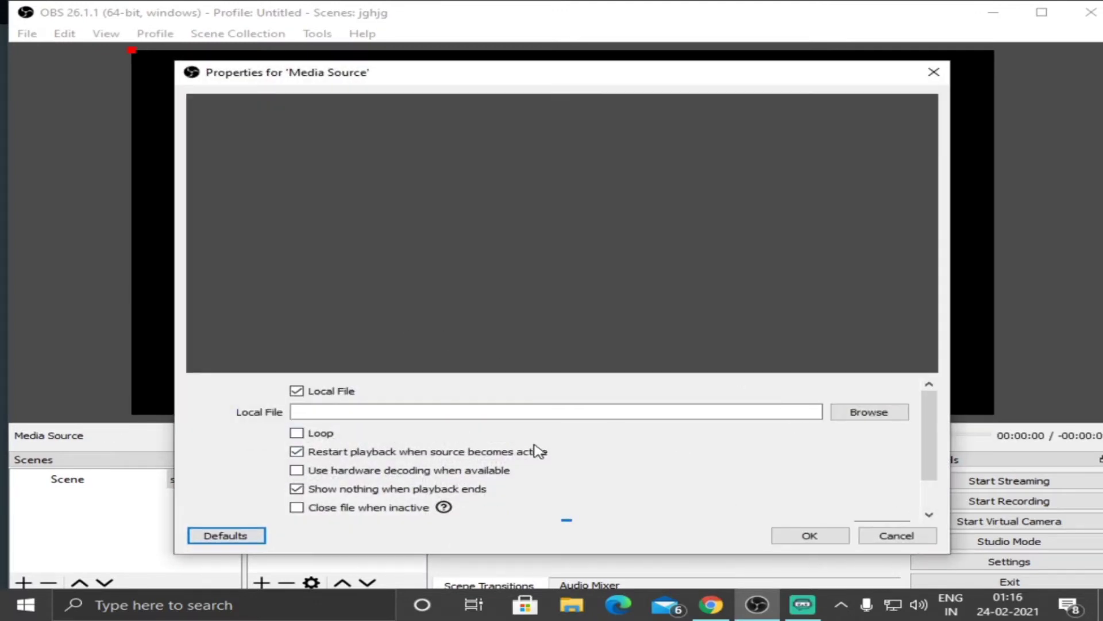
pyautogui.click(298, 435)
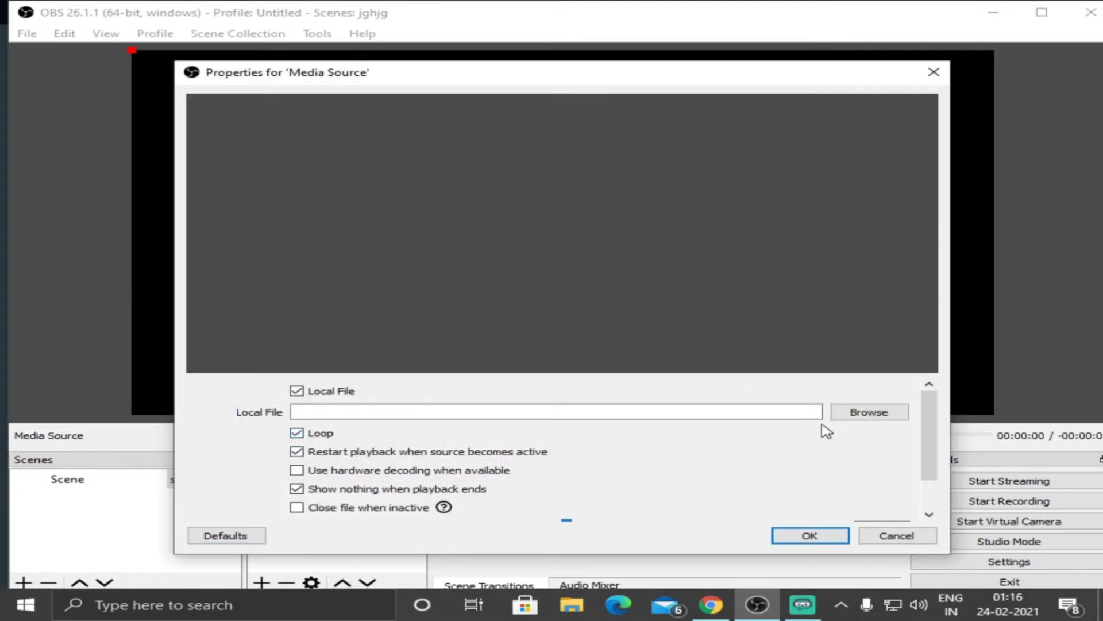
# Choose Untitled 26_1080p_1.mp4 from the icky folder on the Desktop as the Media Source's local file.
pyautogui.click(857, 408)
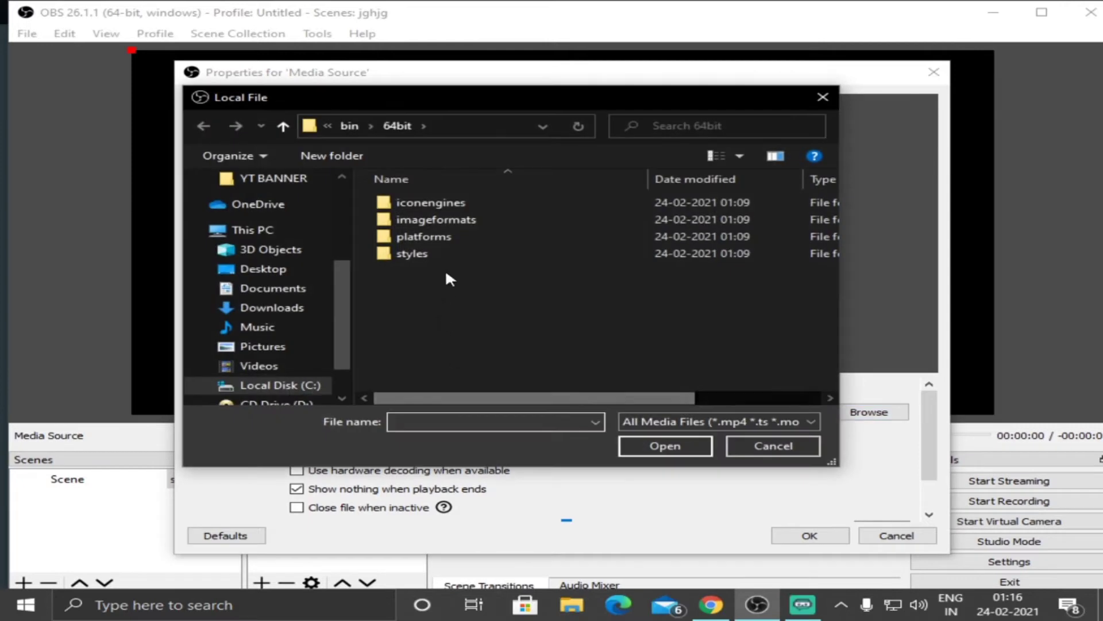
pyautogui.click(260, 269)
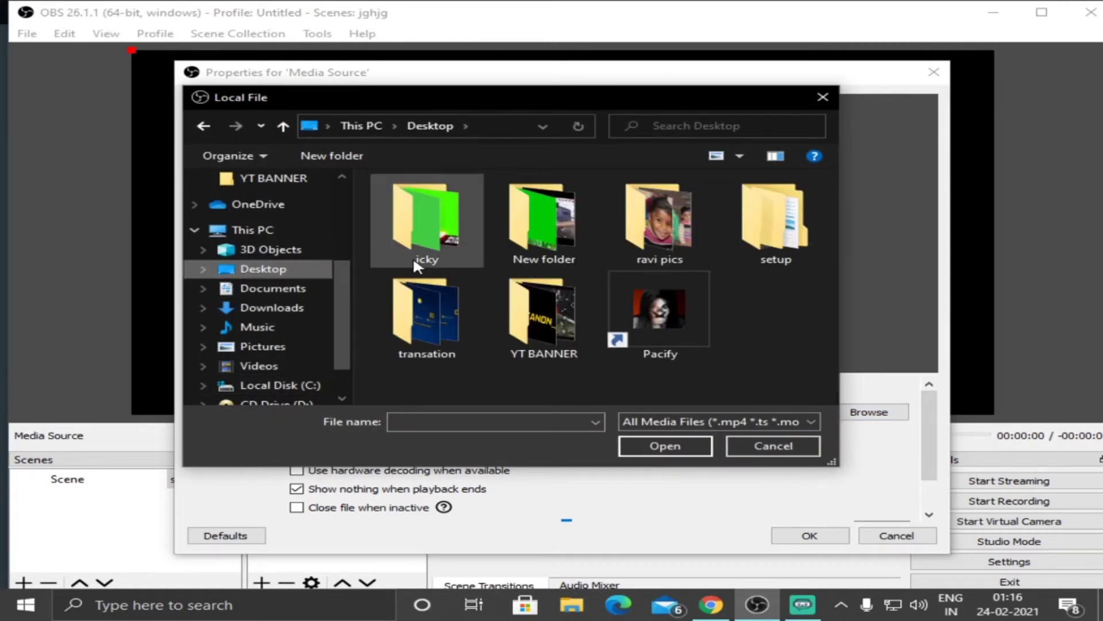
pyautogui.doubleClick(412, 257)
pyautogui.click(456, 356)
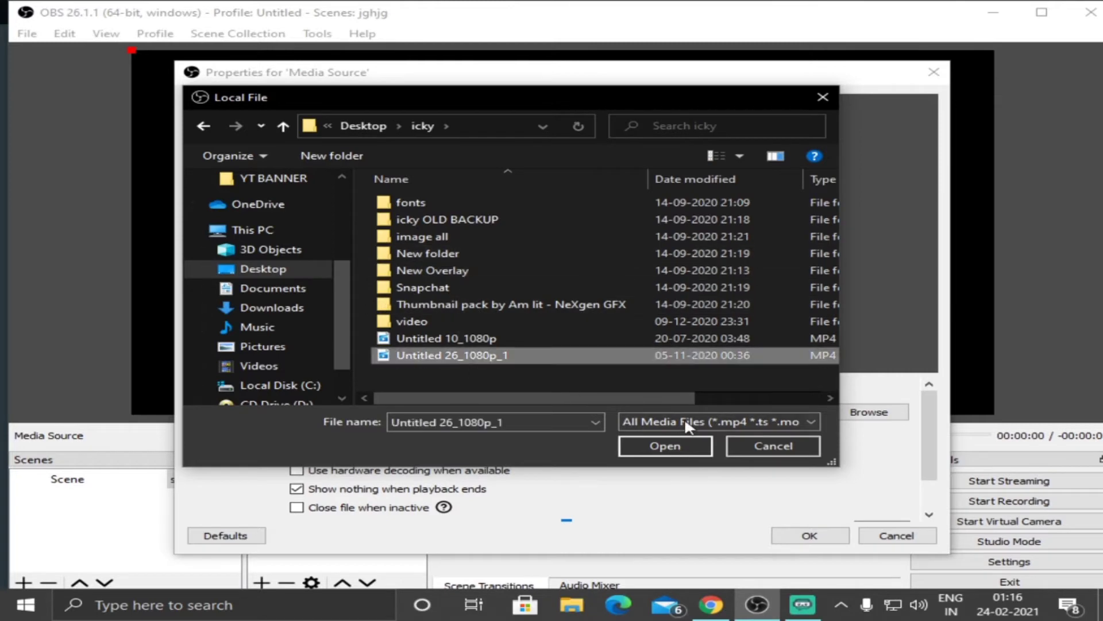
pyautogui.click(662, 446)
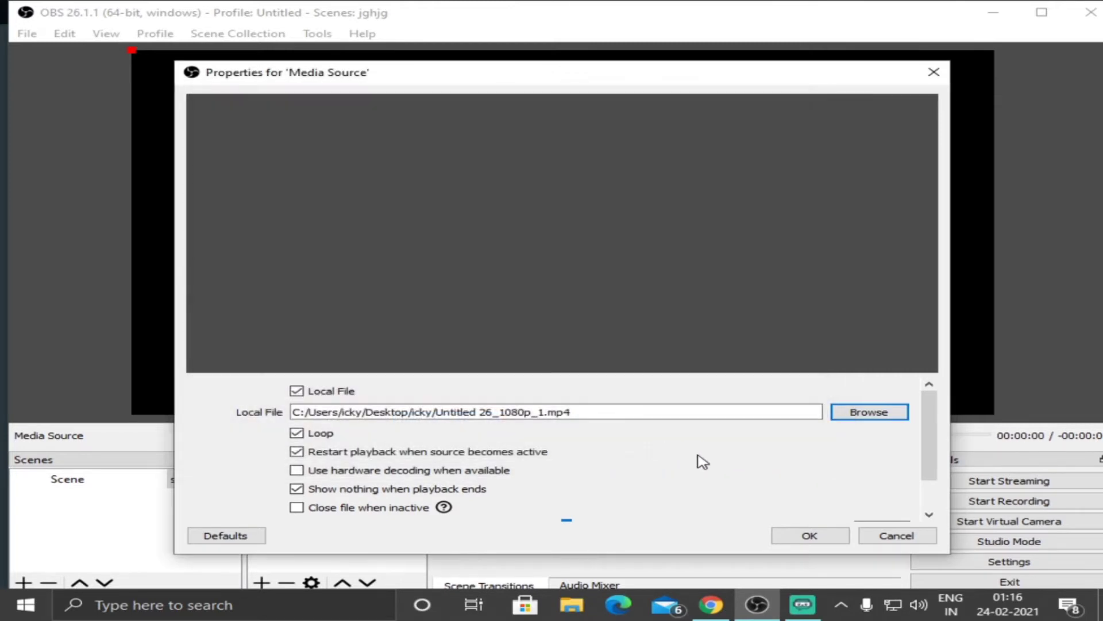
# Accept the Media Source's properties, add a Chroma Key effect filter to it, and hide the source in the start scene.
pyautogui.click(833, 538)
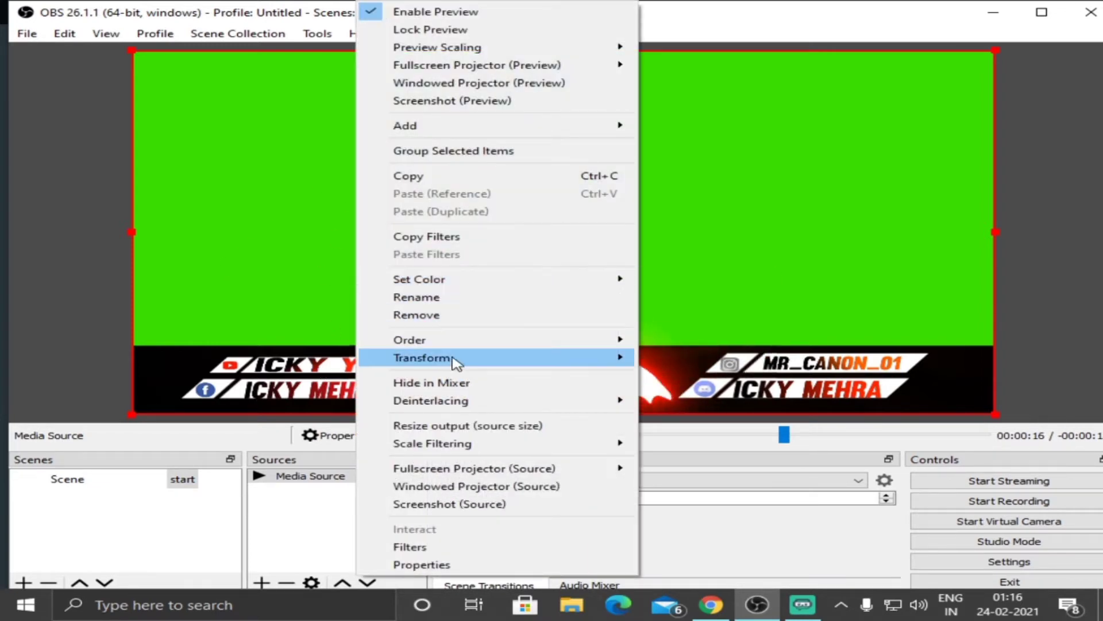
pyautogui.moveTo(454, 359)
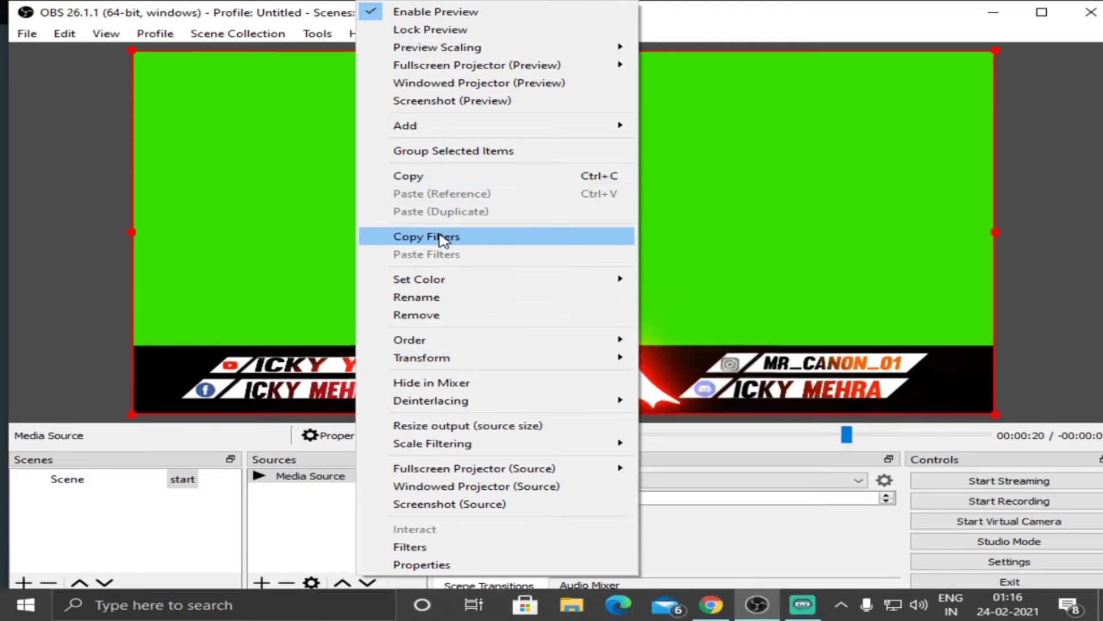
pyautogui.click(436, 548)
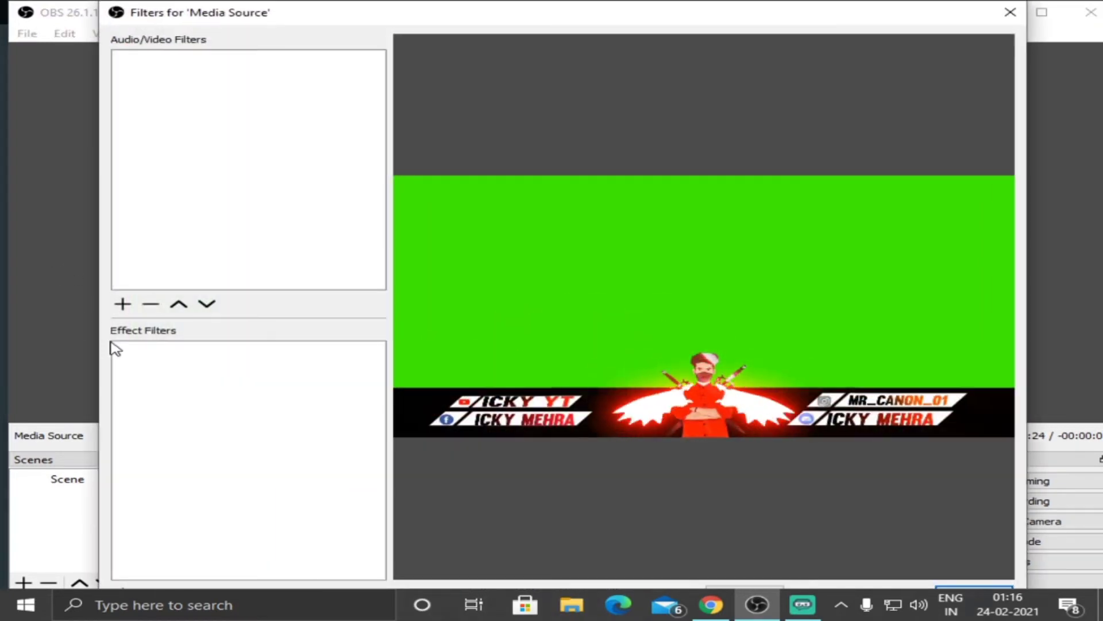
pyautogui.rightClick(149, 383)
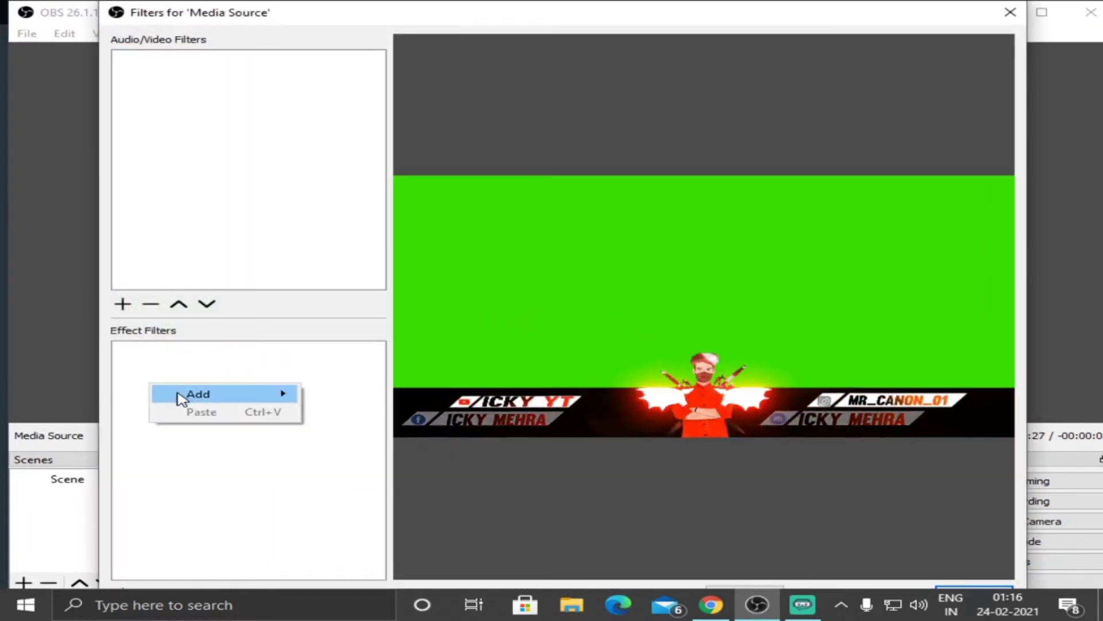
pyautogui.moveTo(229, 396)
pyautogui.click(363, 413)
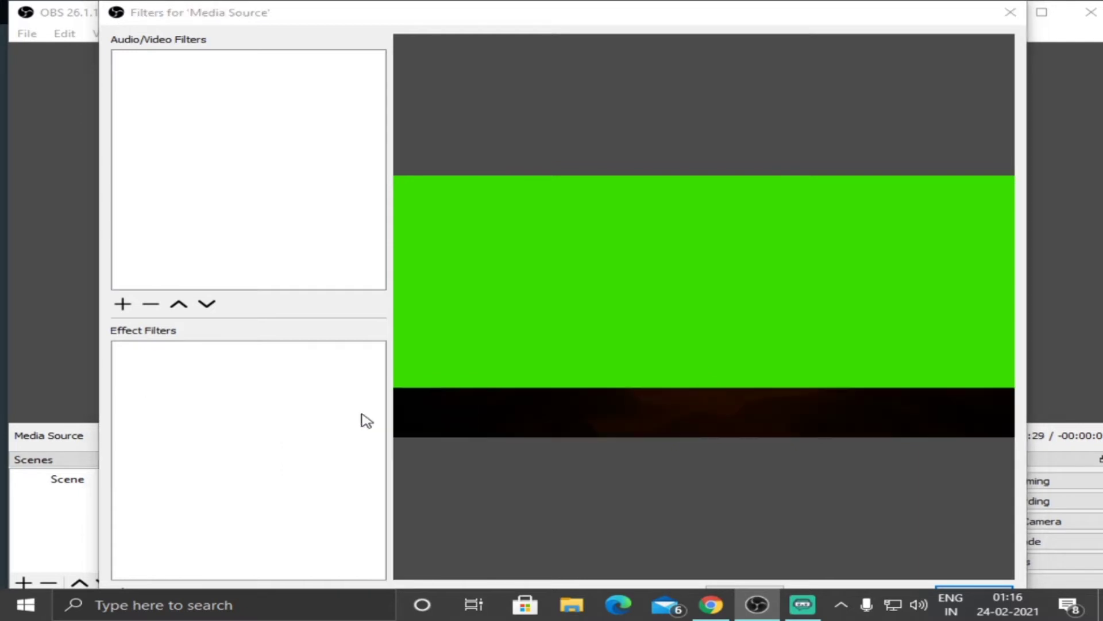
pyautogui.click(503, 341)
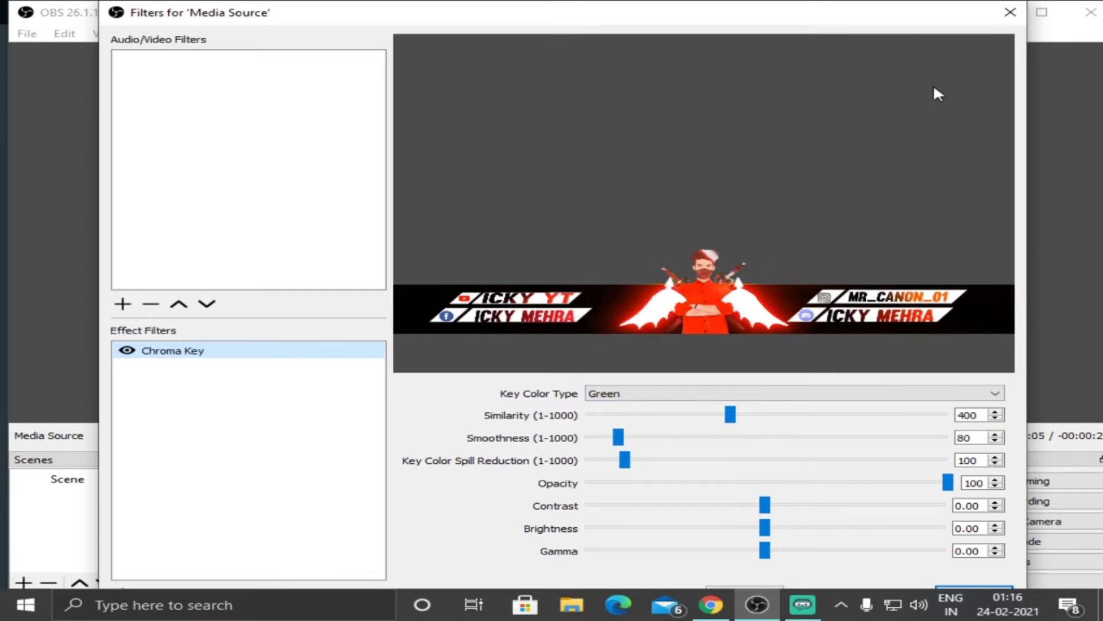
pyautogui.moveTo(853, 13); pyautogui.dragTo(722, 2)
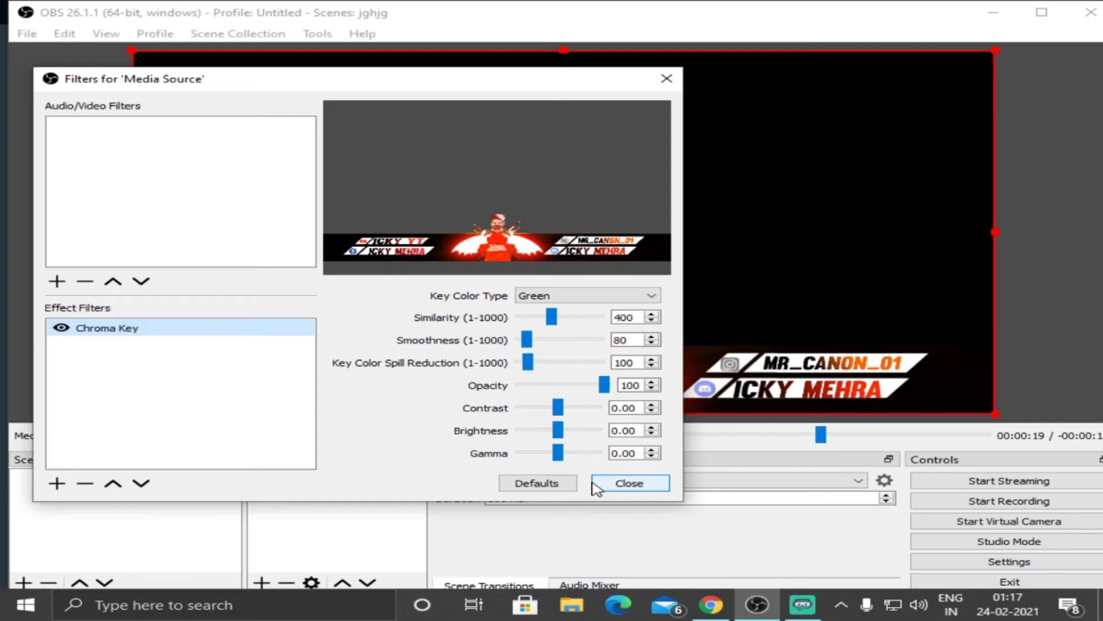
pyautogui.click(632, 483)
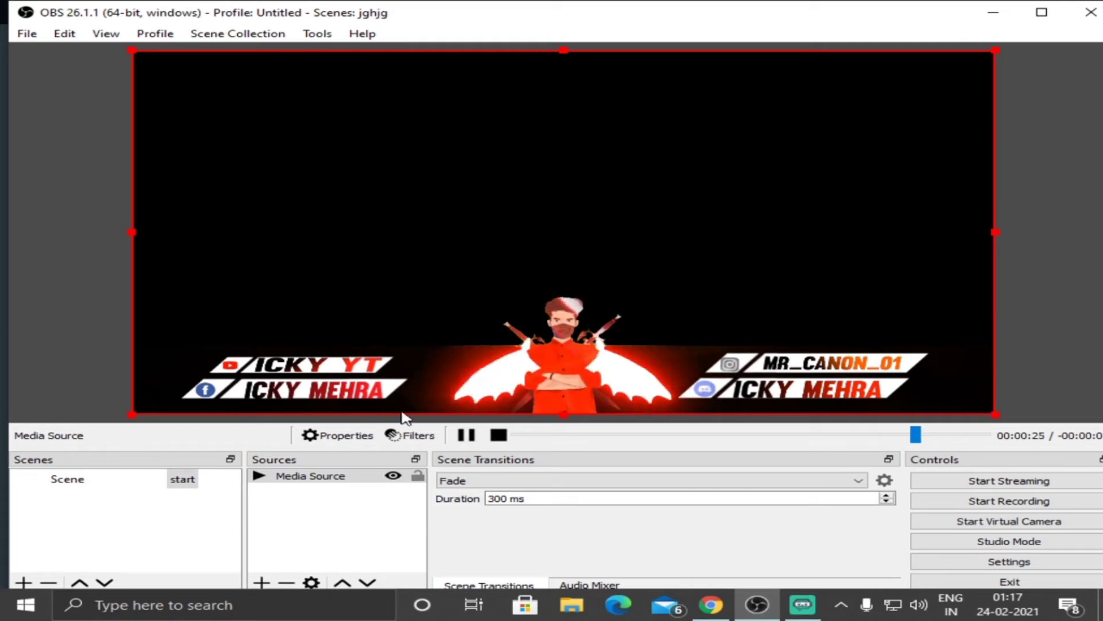
pyautogui.click(396, 477)
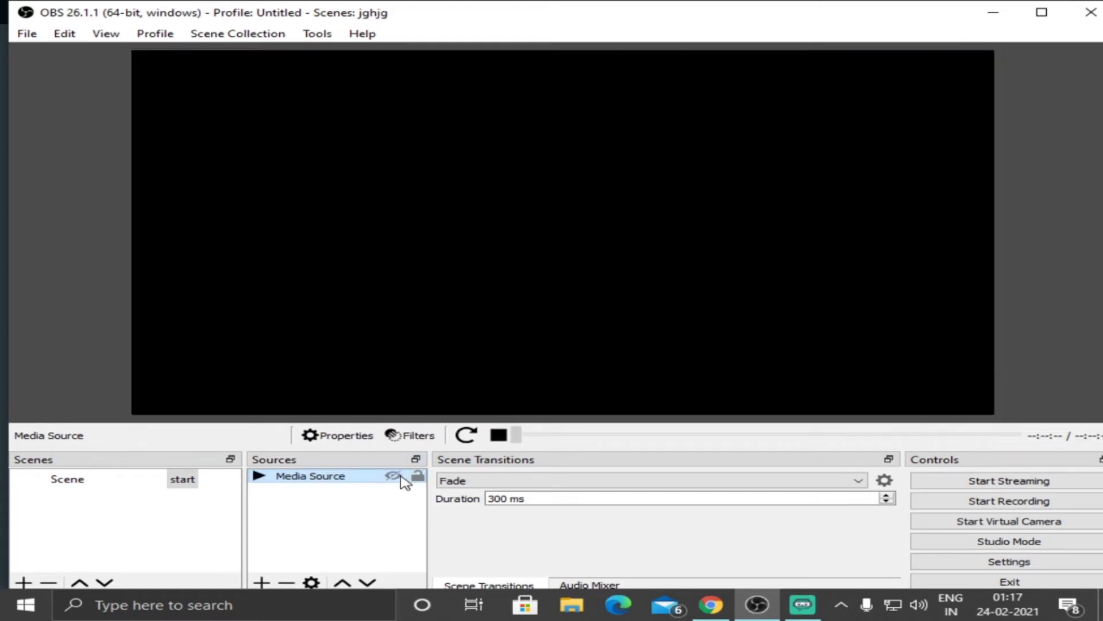
pyautogui.click(261, 583)
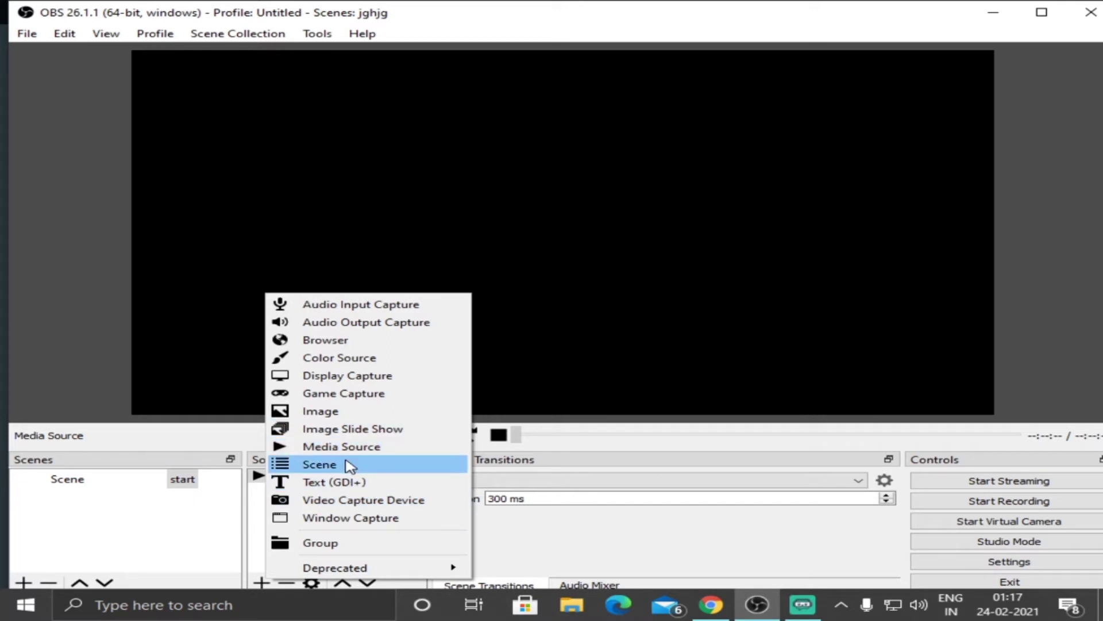
pyautogui.click(320, 465)
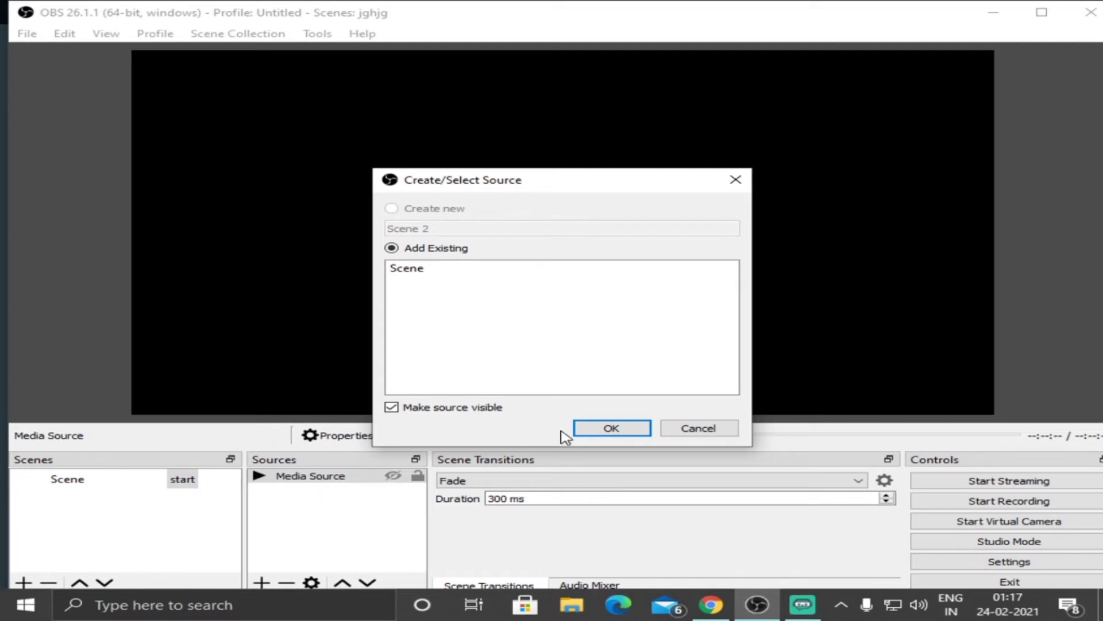
pyautogui.click(690, 434)
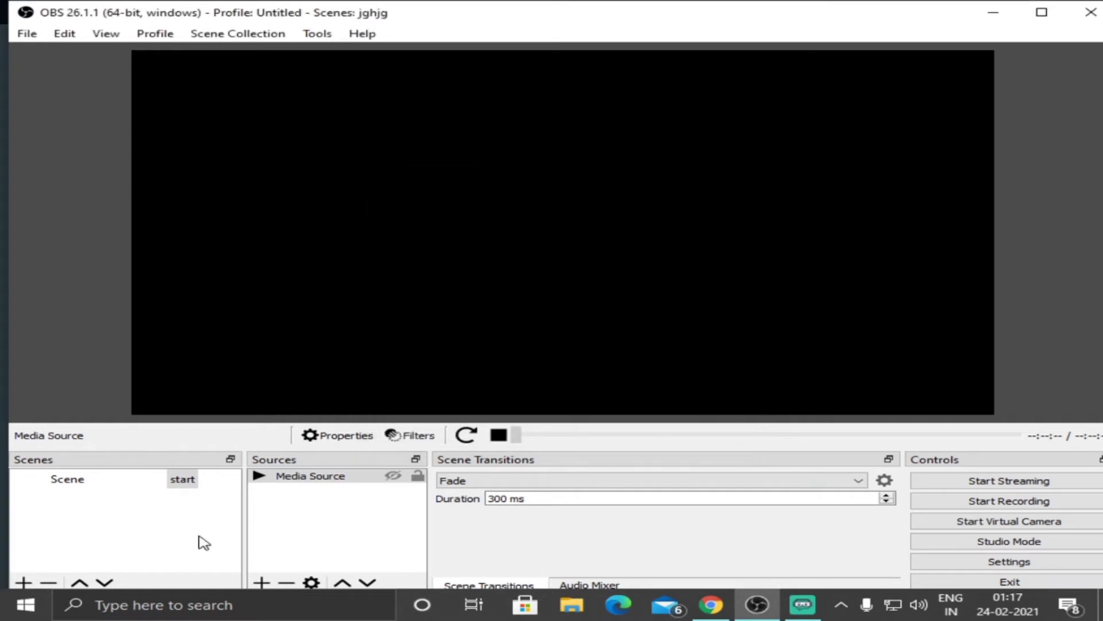
# Add a new Video Capture Device source to the start scene and dismiss its properties without changing them.
pyautogui.click(262, 582)
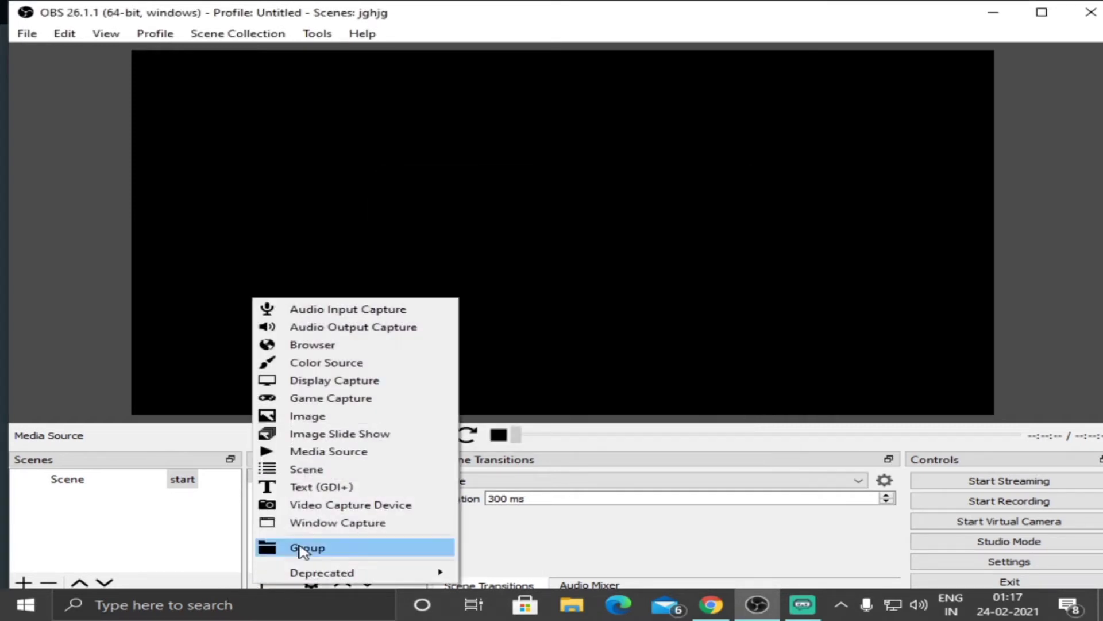
pyautogui.click(310, 512)
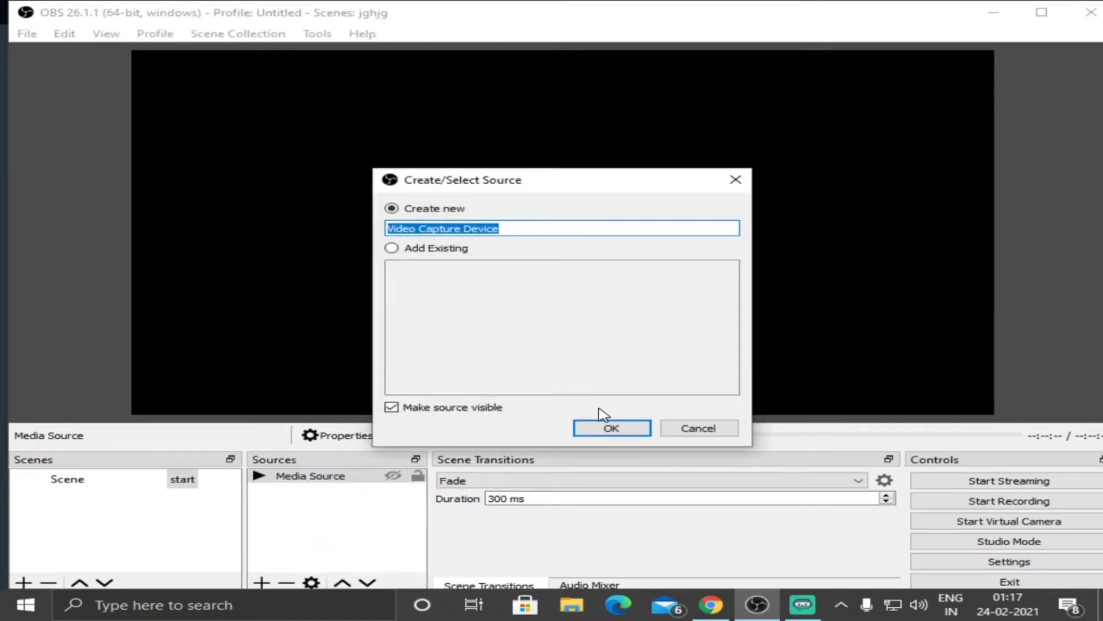
pyautogui.click(608, 425)
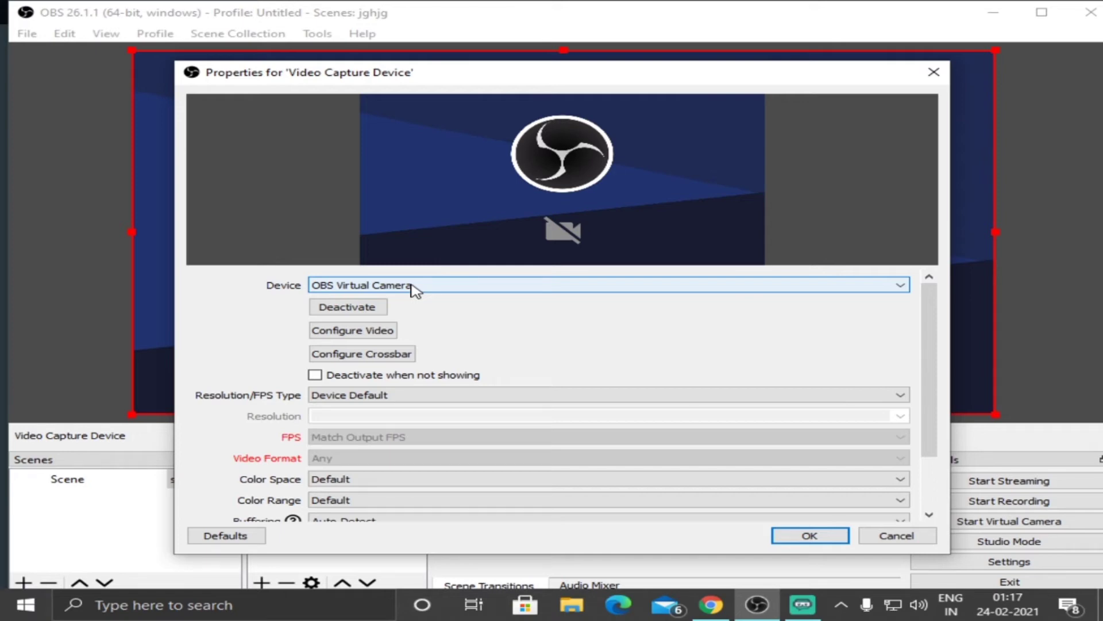
pyautogui.click(887, 537)
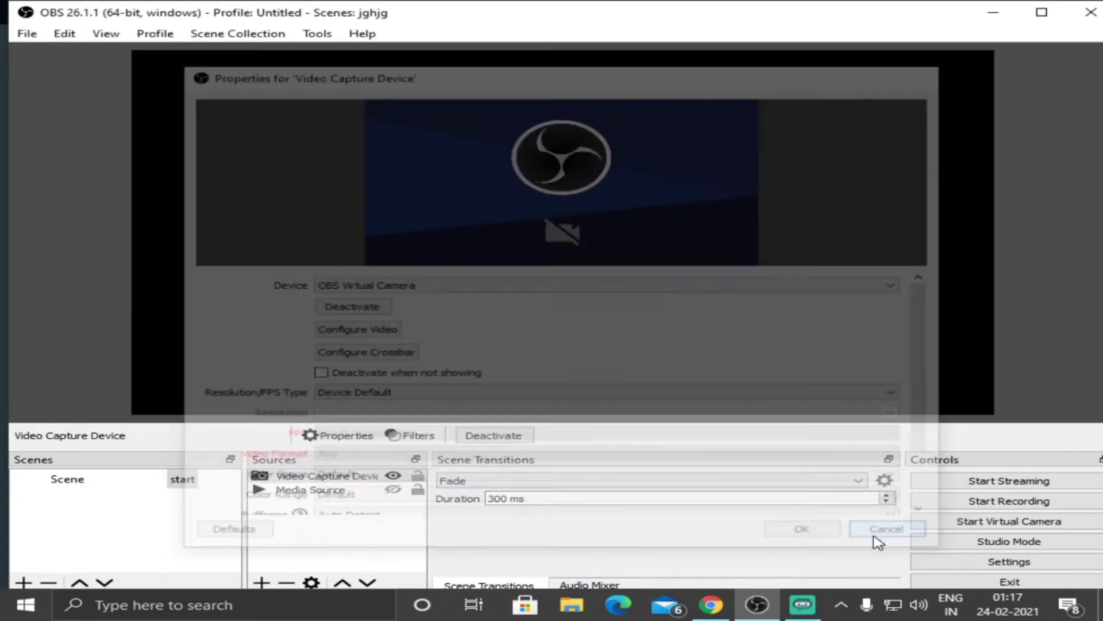
pyautogui.click(262, 582)
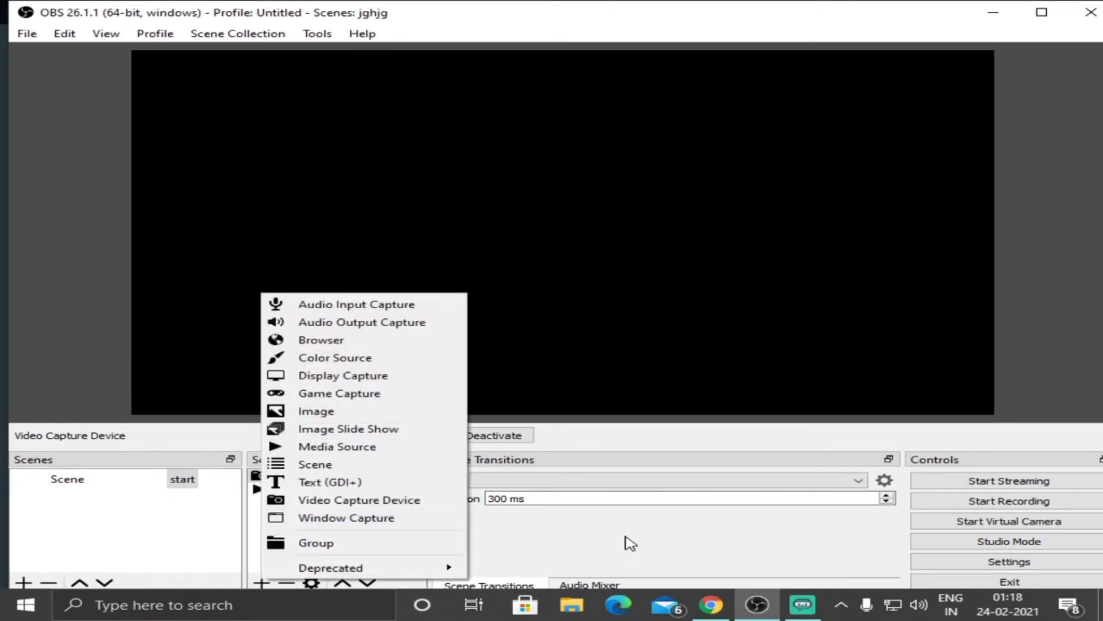
pyautogui.click(653, 546)
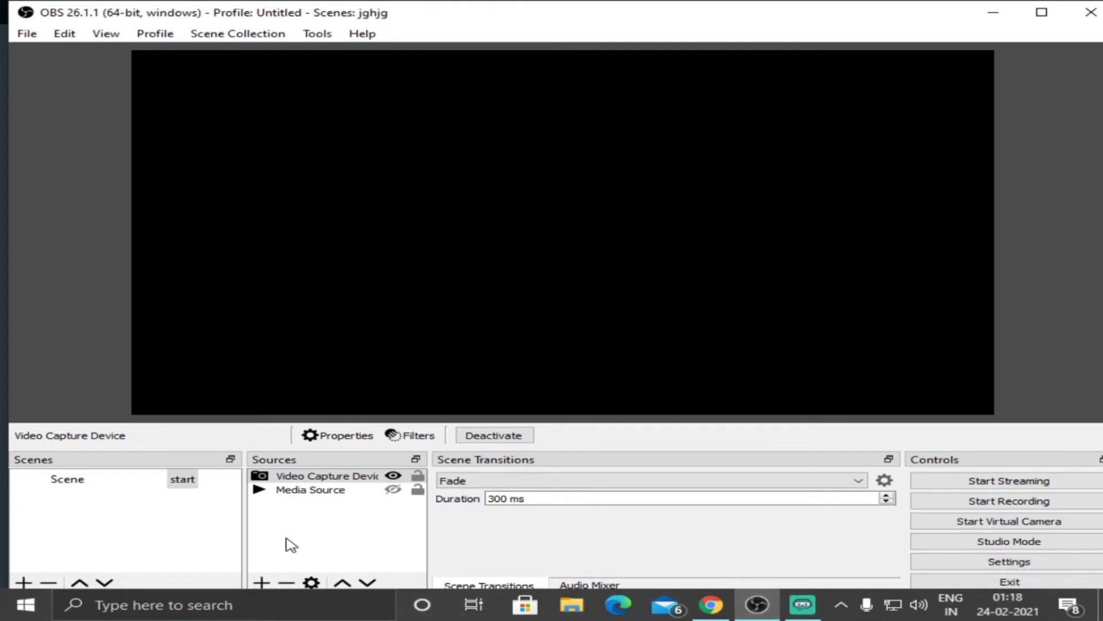
pyautogui.click(260, 585)
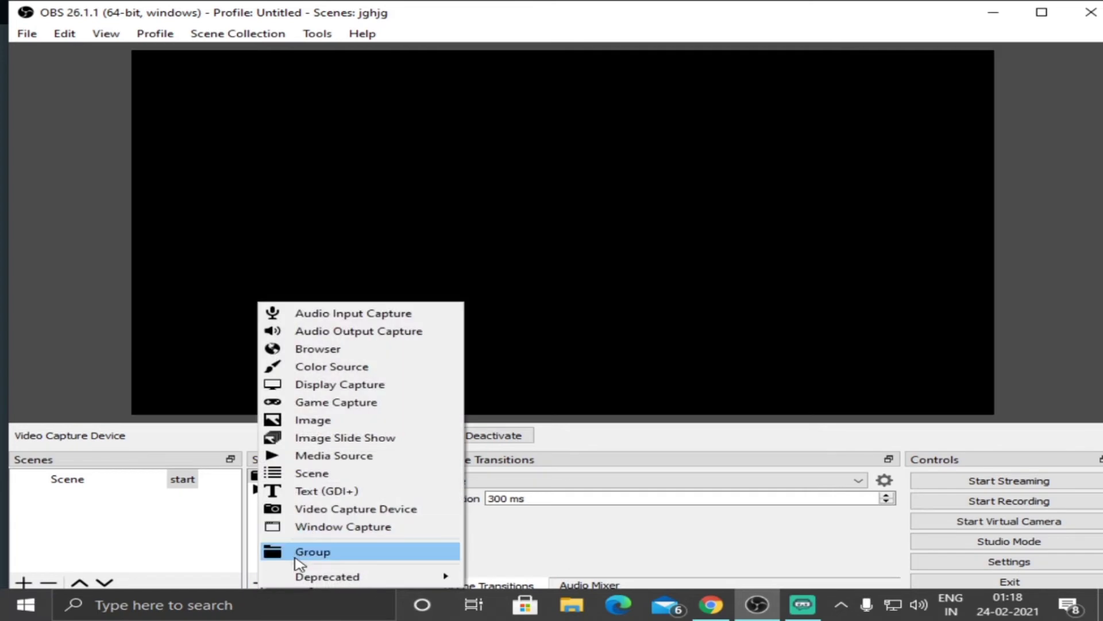
pyautogui.click(310, 552)
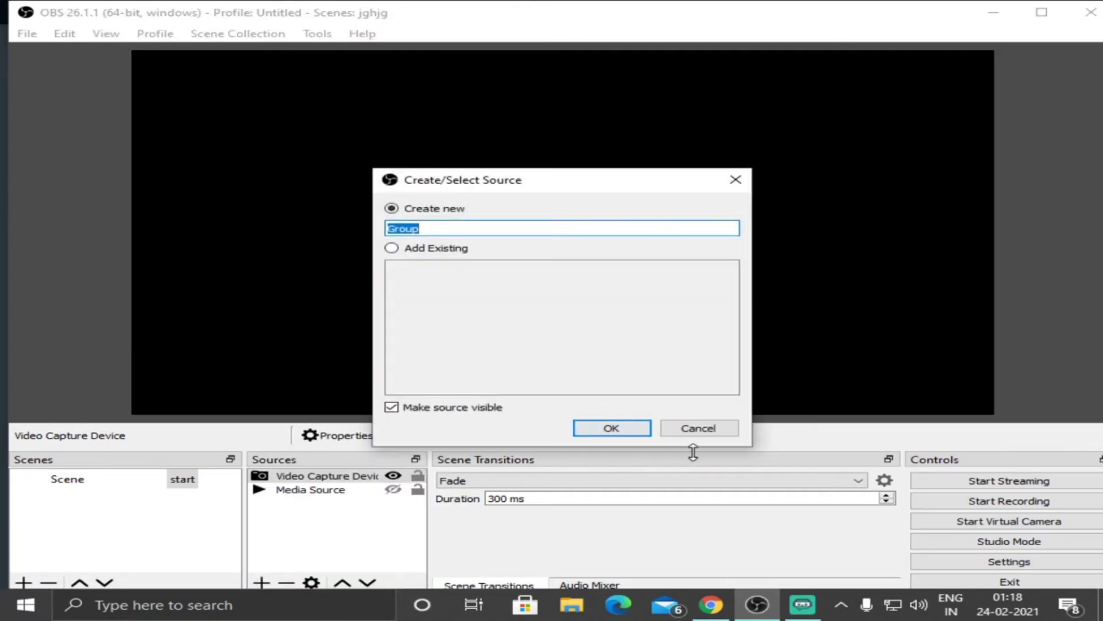
pyautogui.click(698, 430)
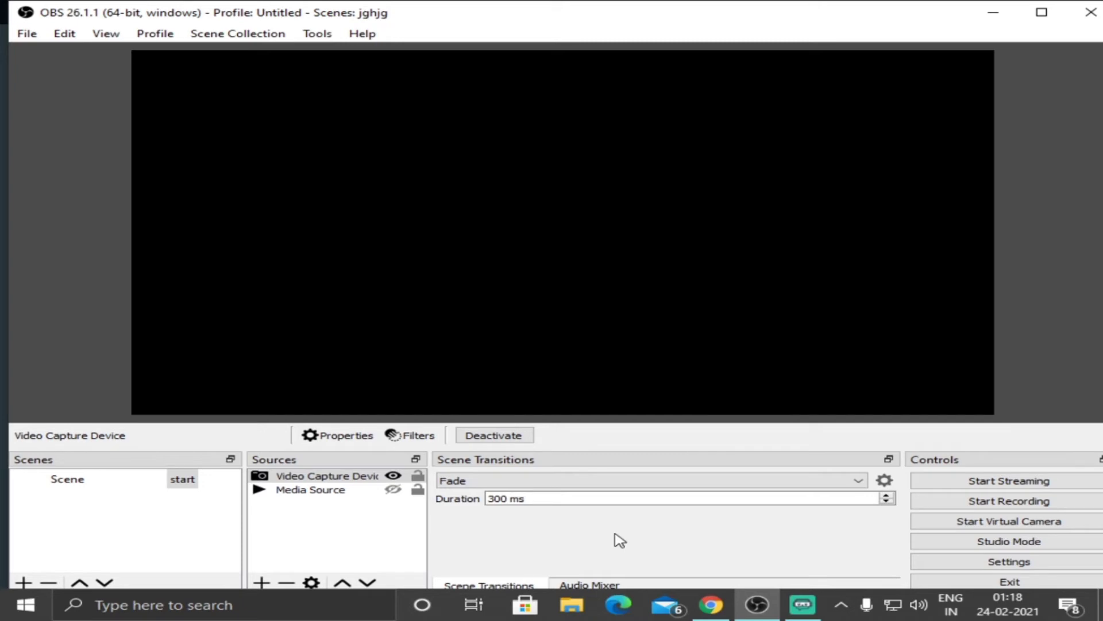
pyautogui.click(262, 582)
pyautogui.click(262, 582)
pyautogui.click(262, 581)
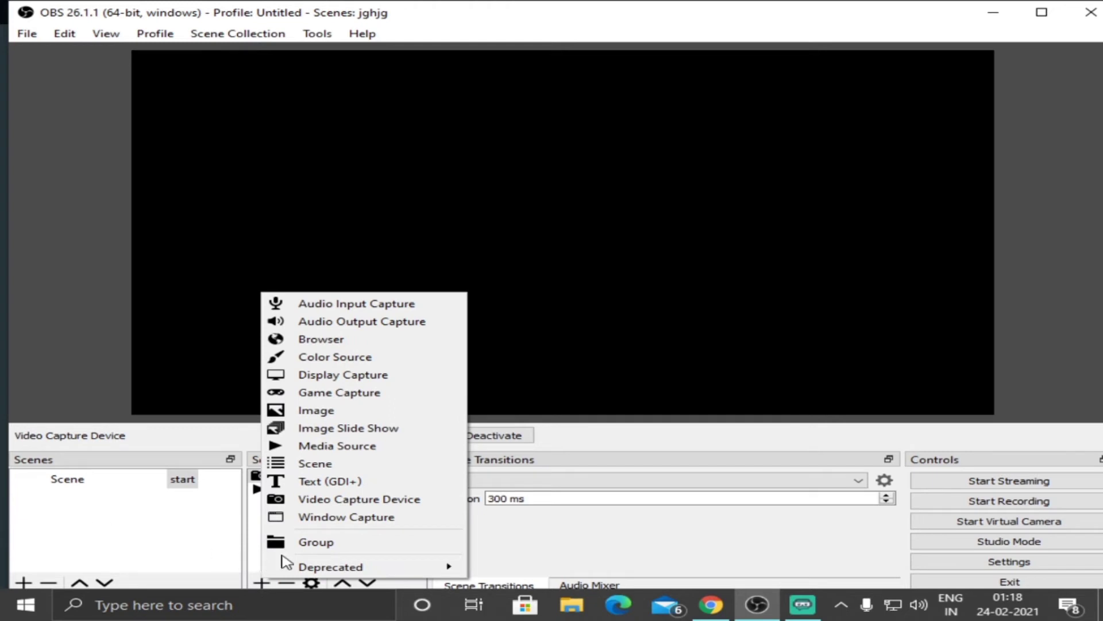
pyautogui.click(620, 566)
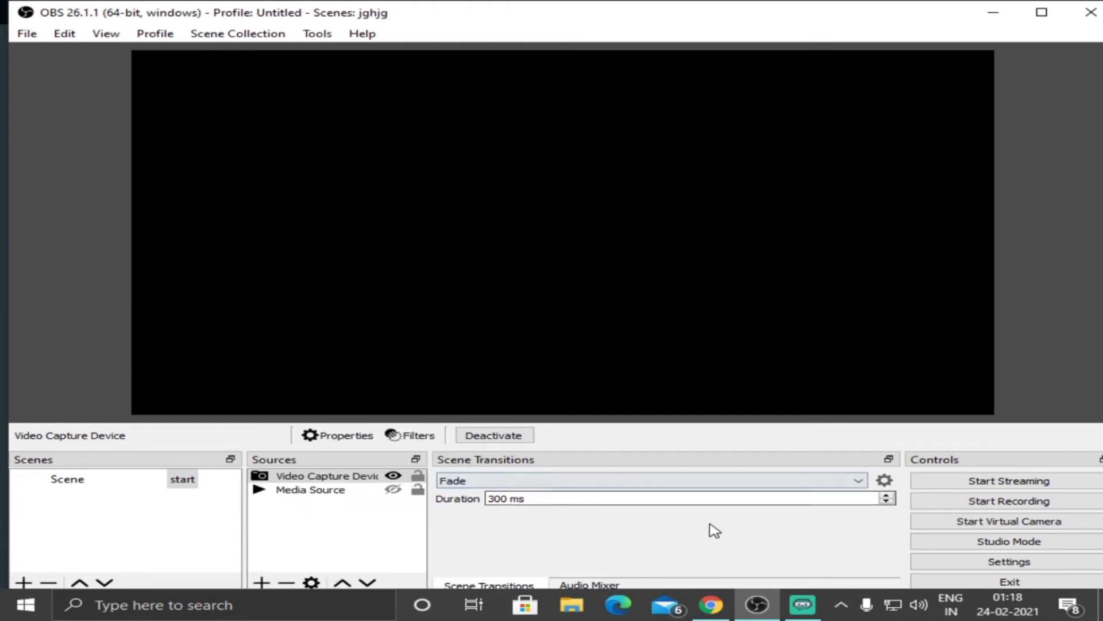
# Add a new Audio Input Capture source to the start scene with Microphone (Realtek(R) Audio) as its device.
pyautogui.rightClick(307, 520)
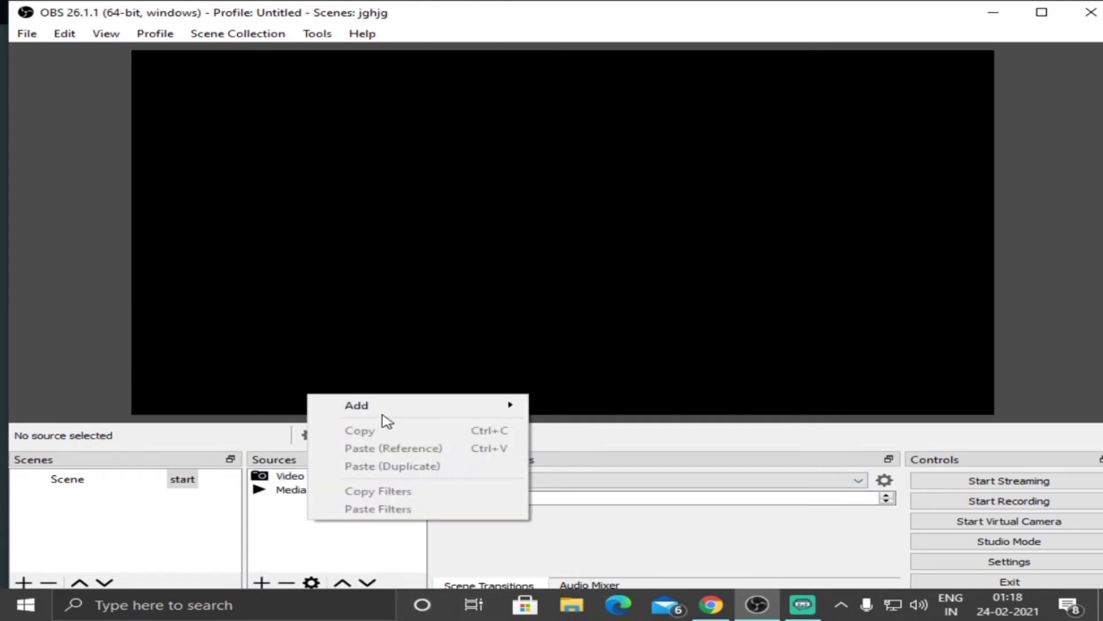
pyautogui.moveTo(357, 409)
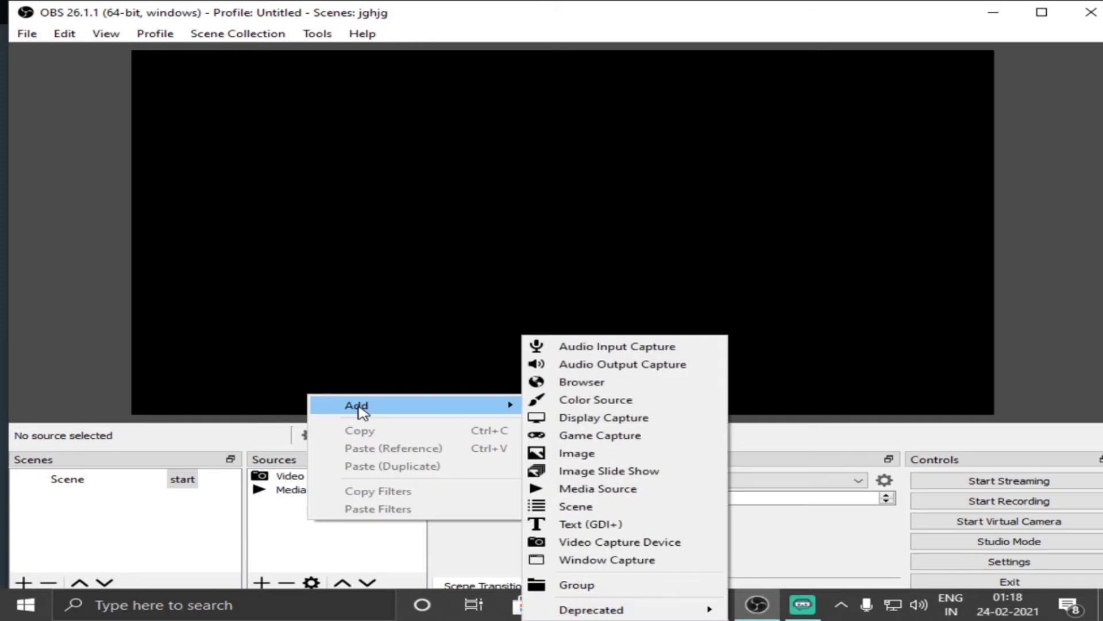
pyautogui.click(616, 347)
pyautogui.click(610, 426)
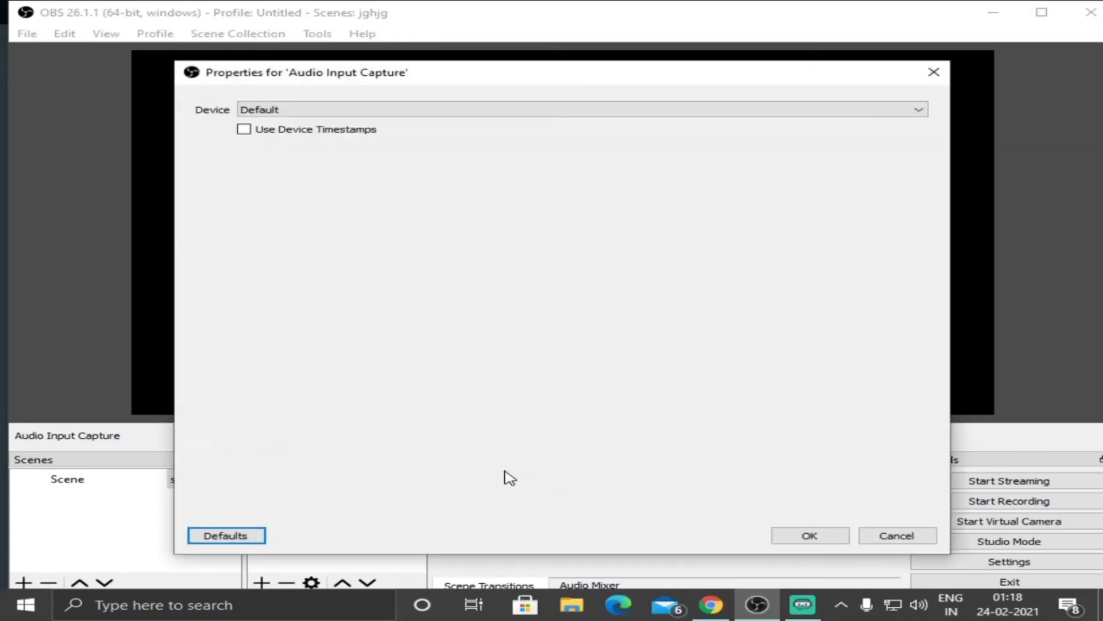
pyautogui.click(303, 113)
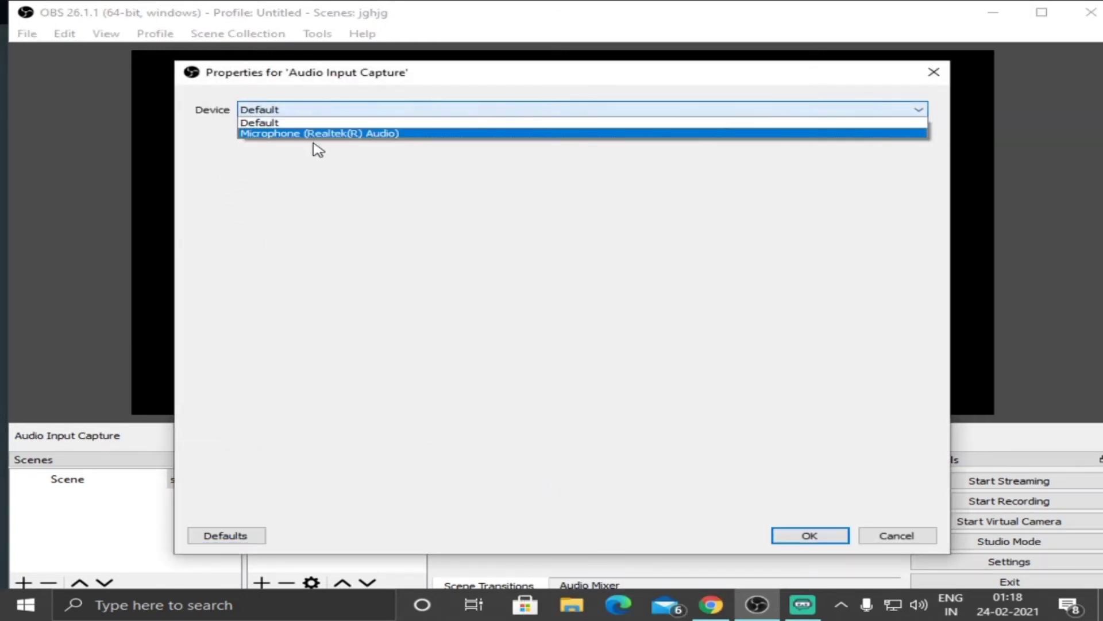
pyautogui.click(348, 133)
pyautogui.click(837, 534)
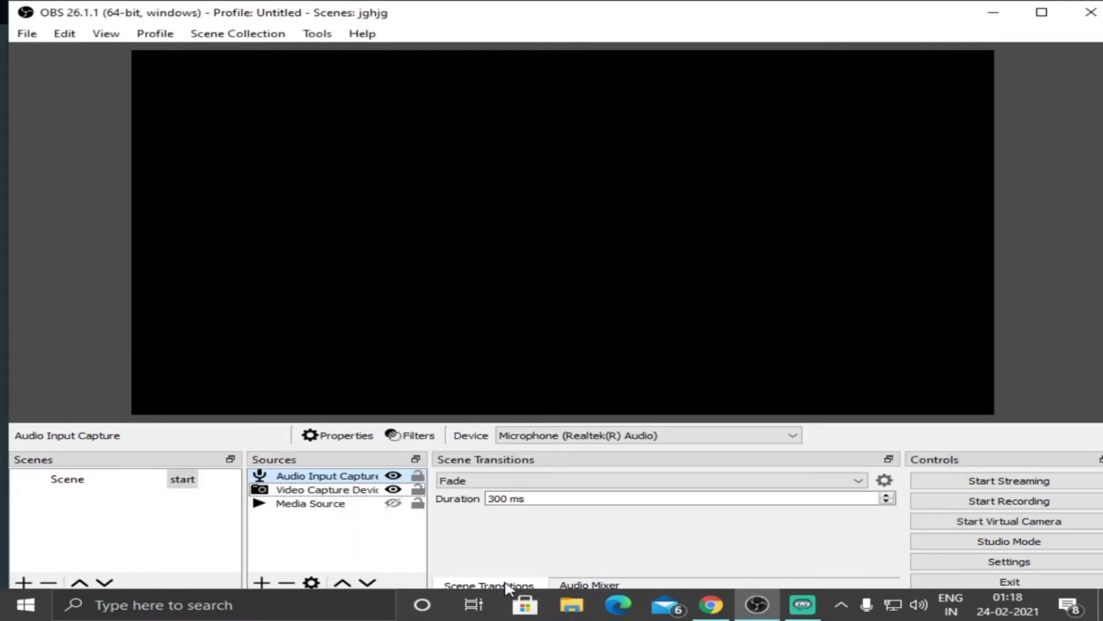
# Add a Noise Suppression filter to Audio Input Capture in the audio mixer, using the RNNoise (higher quality) method.
pyautogui.click(590, 584)
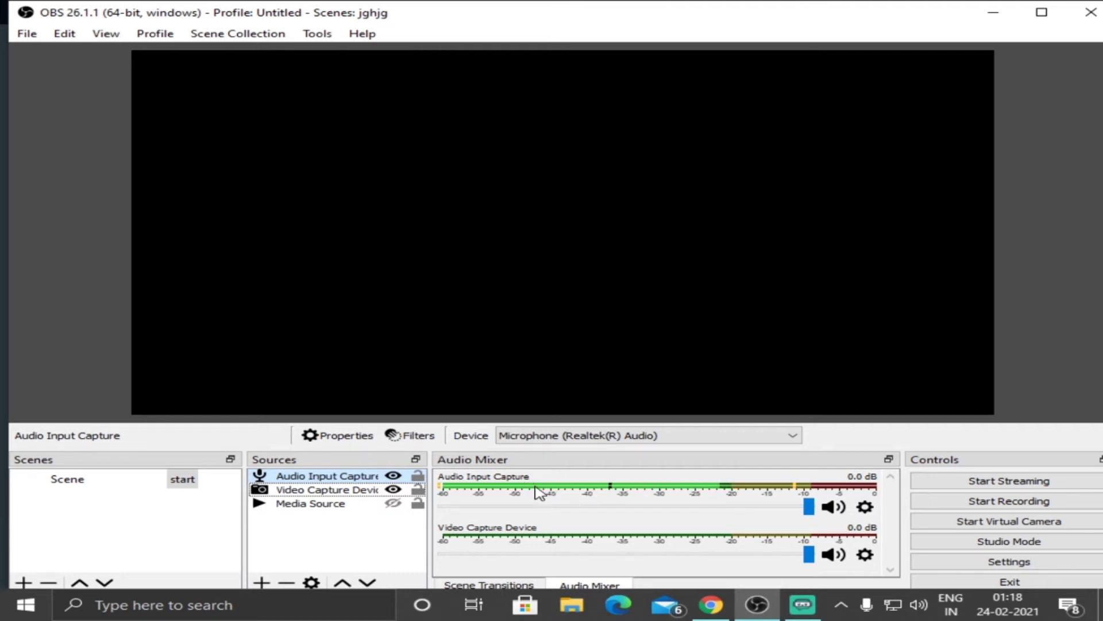
pyautogui.click(863, 510)
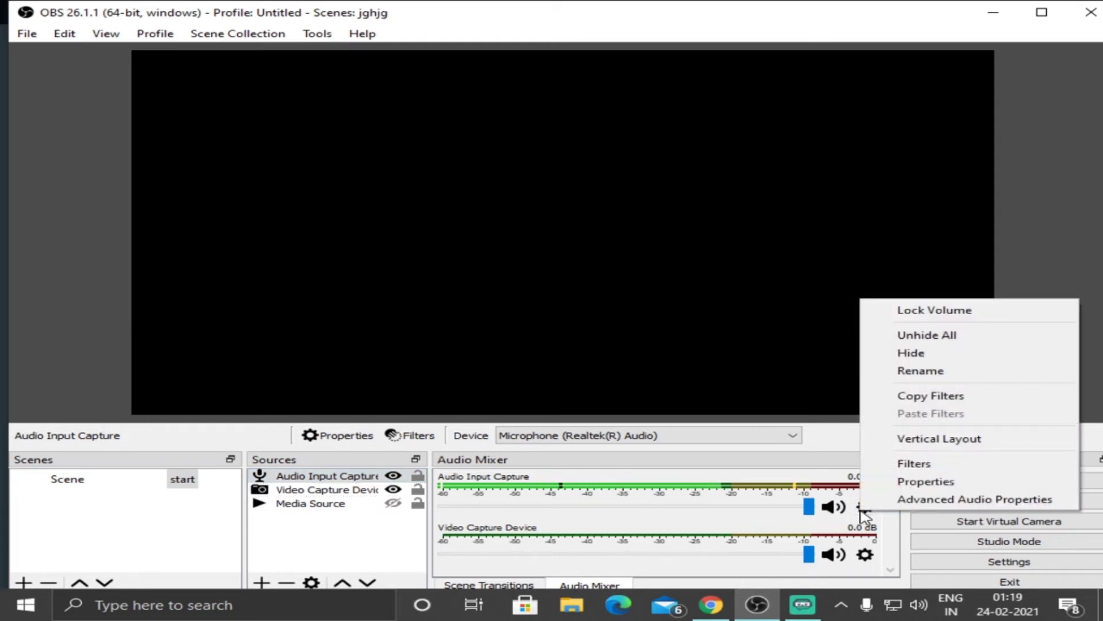
pyautogui.click(914, 464)
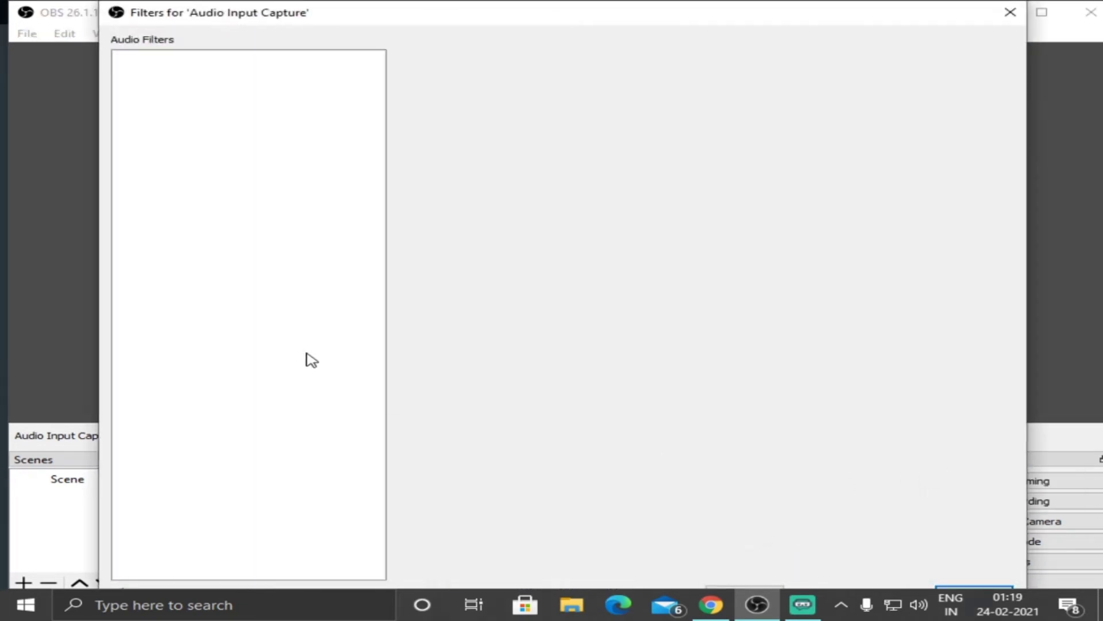
pyautogui.rightClick(301, 322)
pyautogui.moveTo(350, 342)
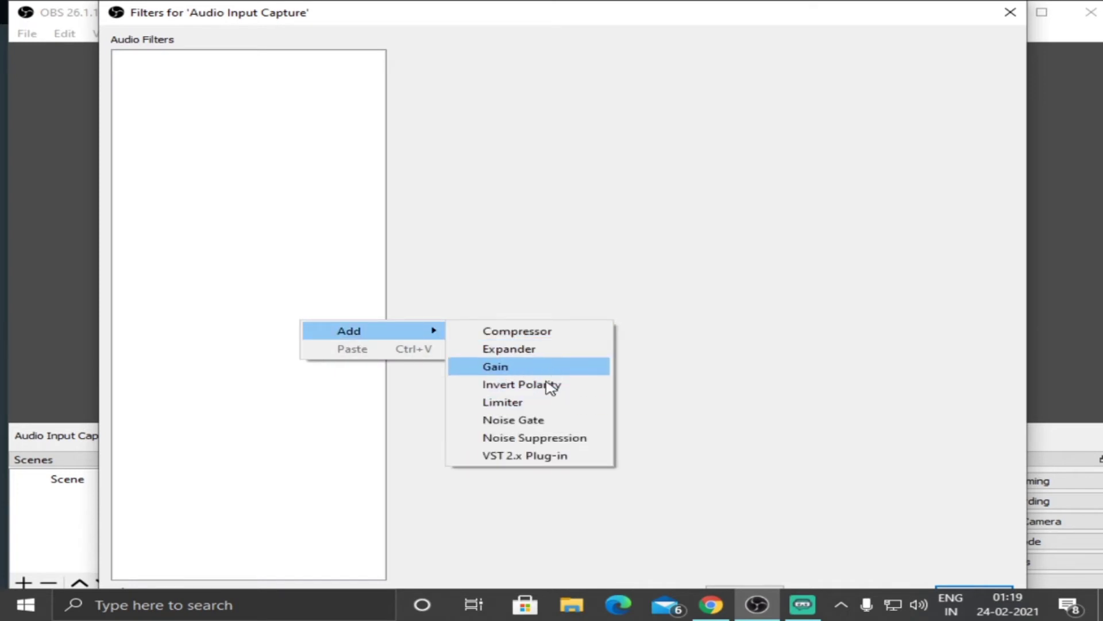
pyautogui.click(534, 439)
pyautogui.click(521, 343)
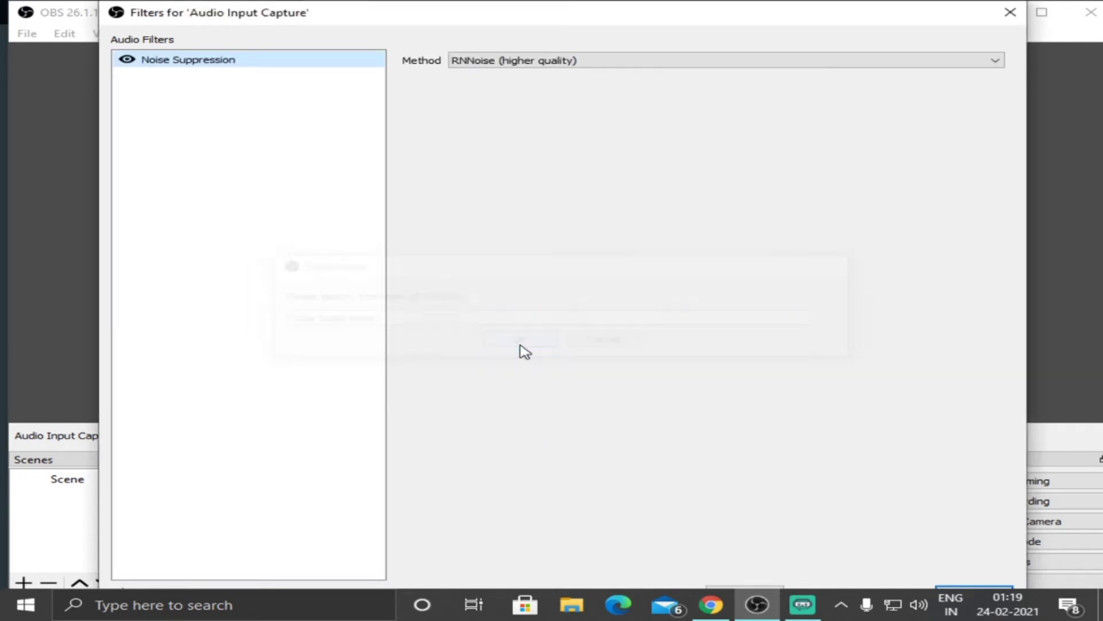
pyautogui.click(610, 65)
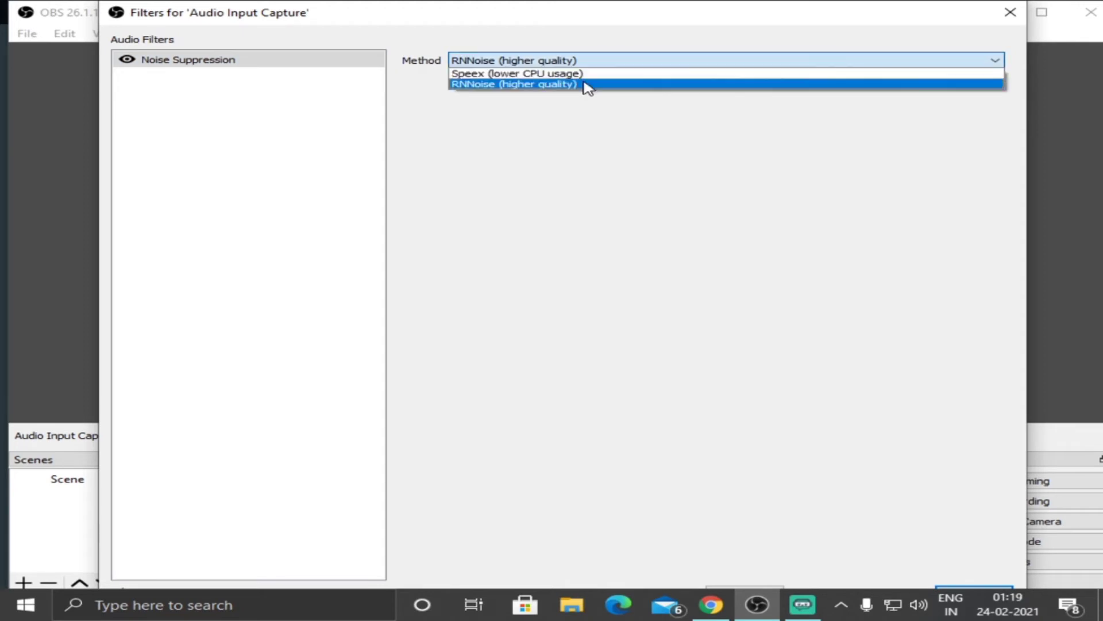
pyautogui.click(562, 85)
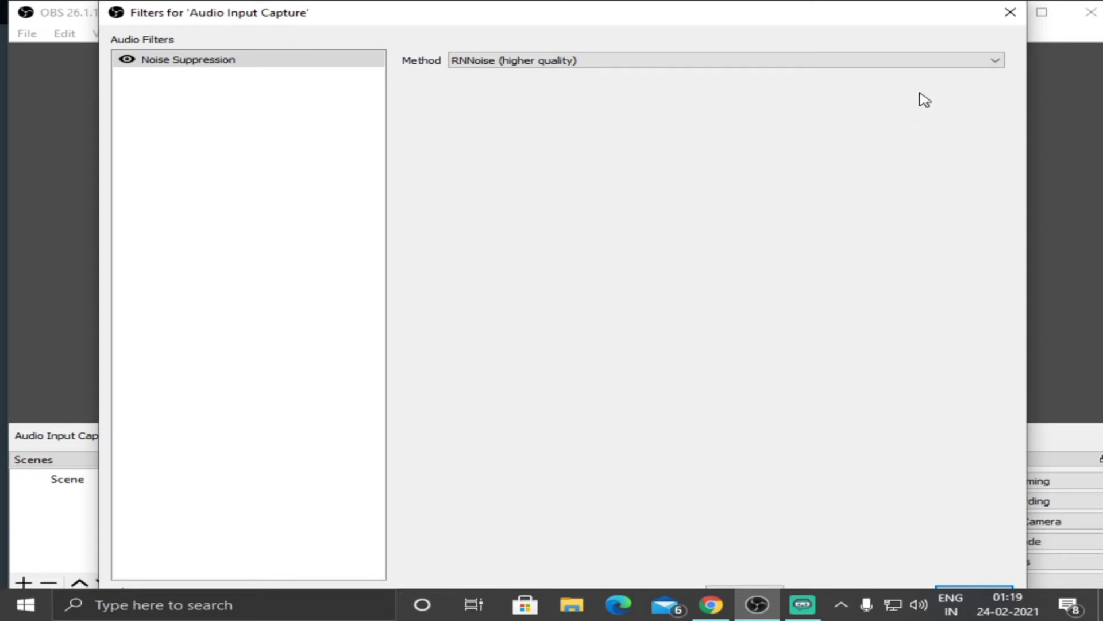
# Close the filters of Audio Input Capture.
pyautogui.moveTo(938, 18); pyautogui.dragTo(881, 39)
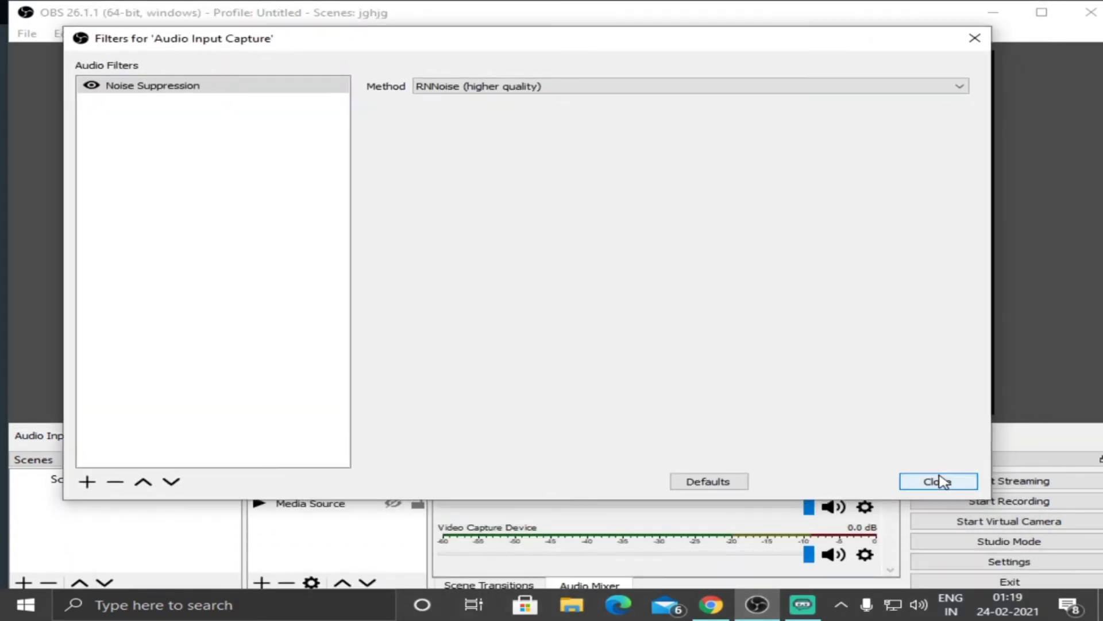
pyautogui.click(940, 481)
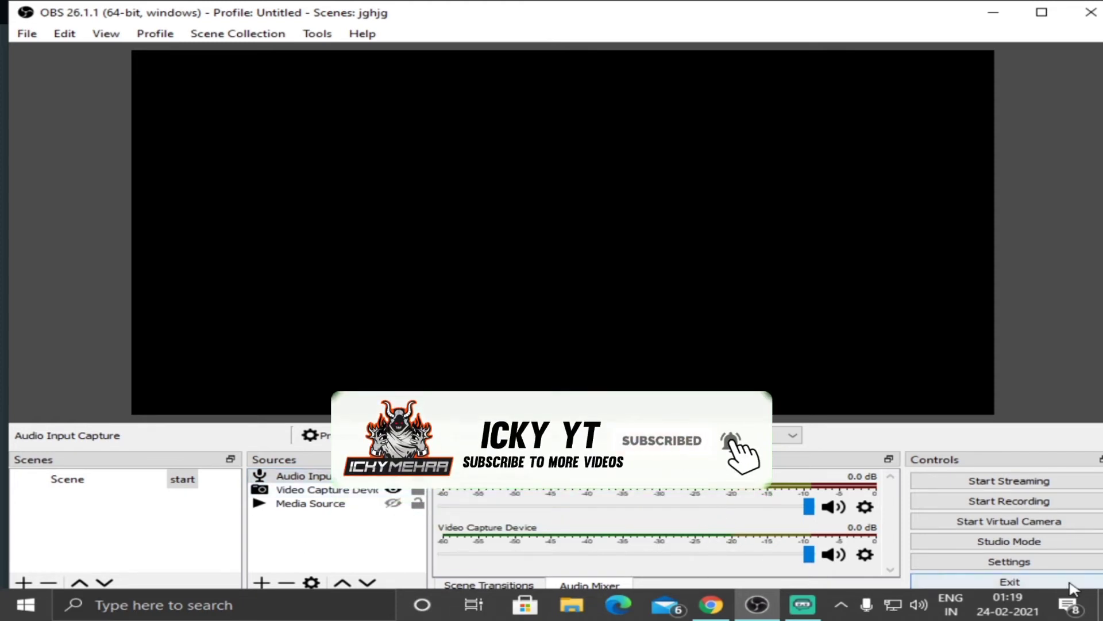
# Set the streaming service to Custom in the settings to show its empty server and stream key fields.
pyautogui.click(1034, 563)
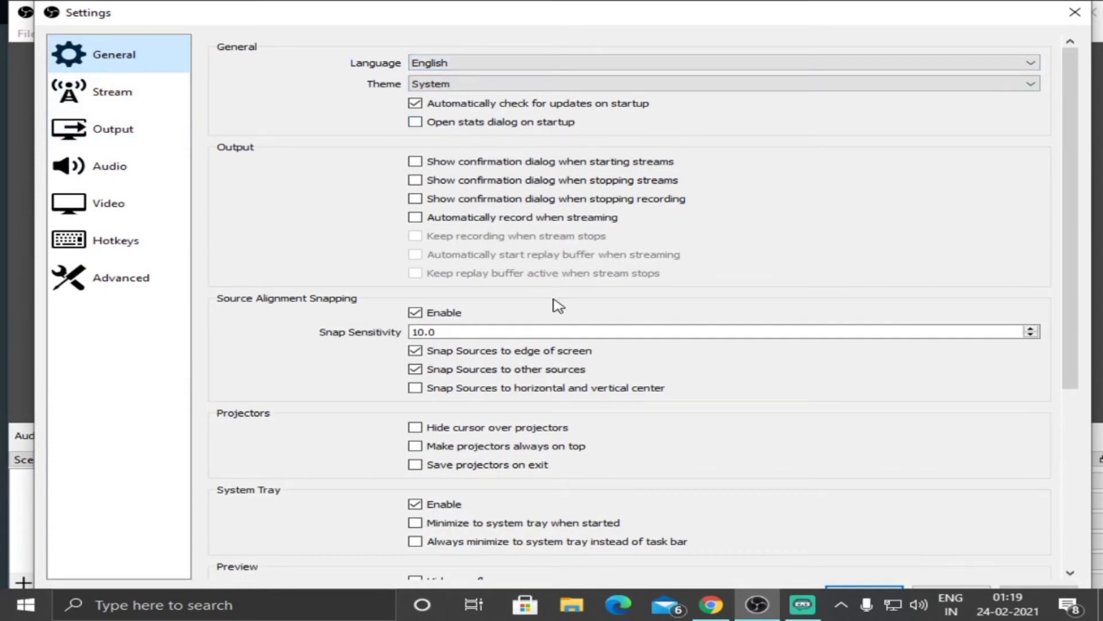
pyautogui.scroll(-1, 523, 293)
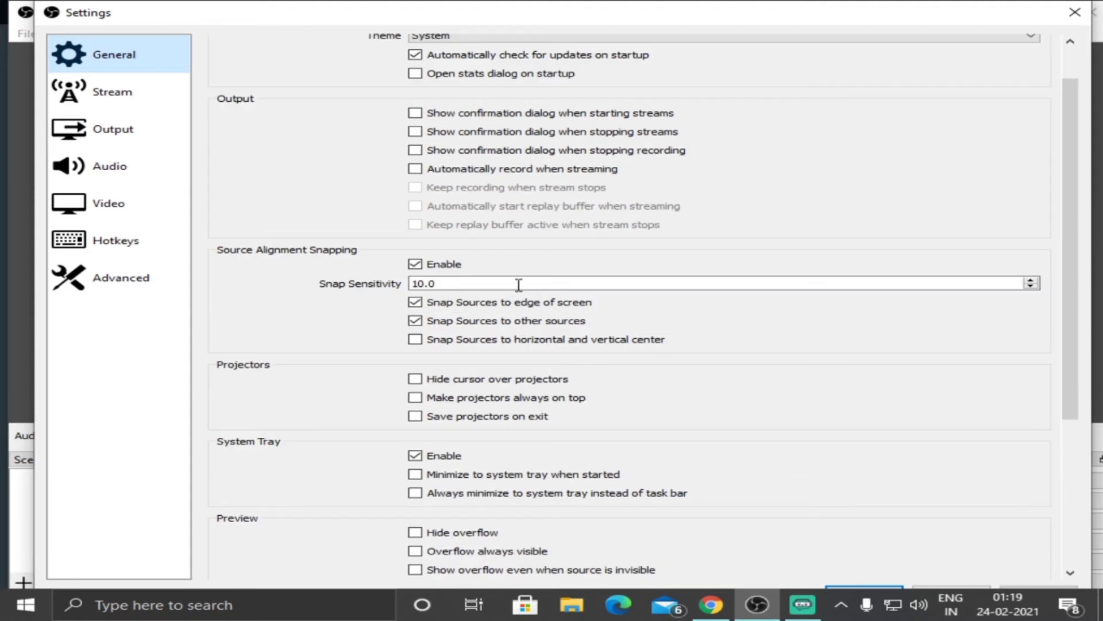
pyautogui.click(104, 100)
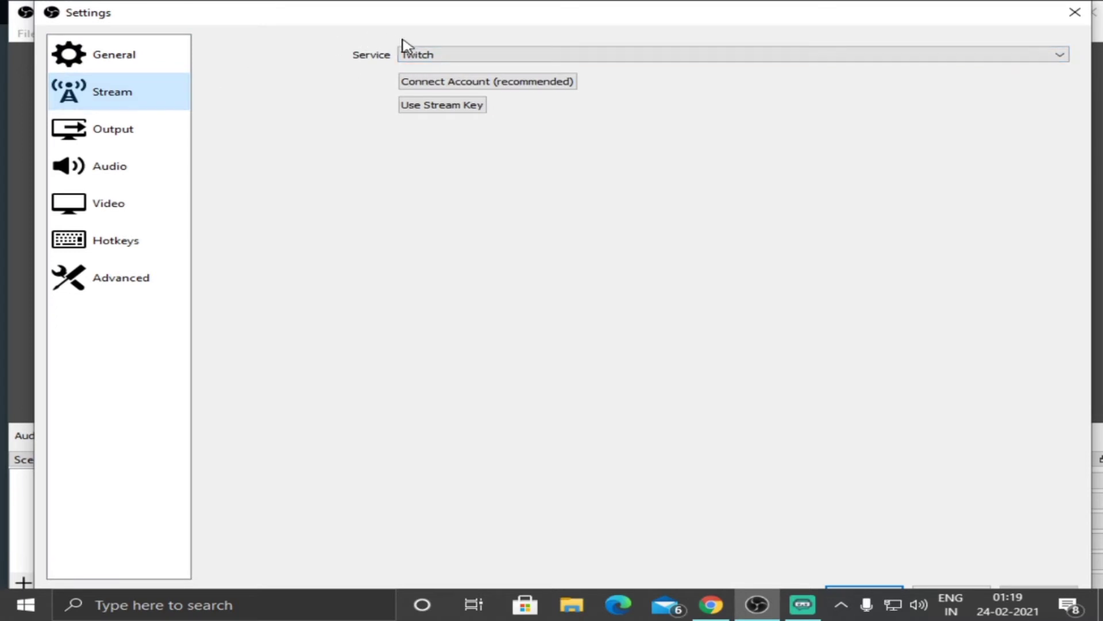
pyautogui.click(452, 57)
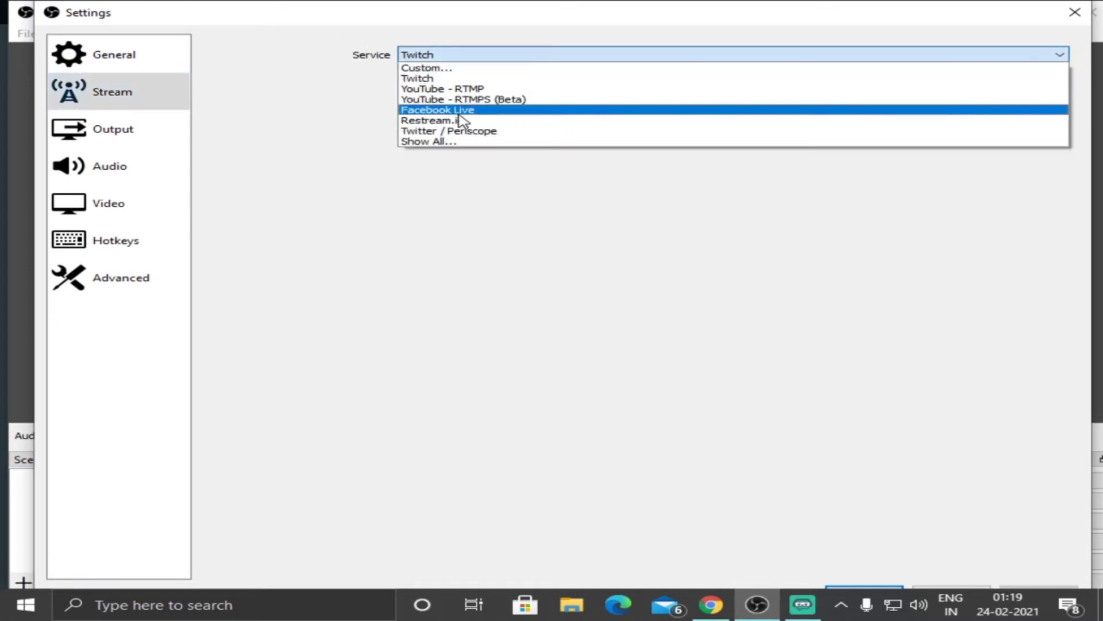
pyautogui.click(522, 68)
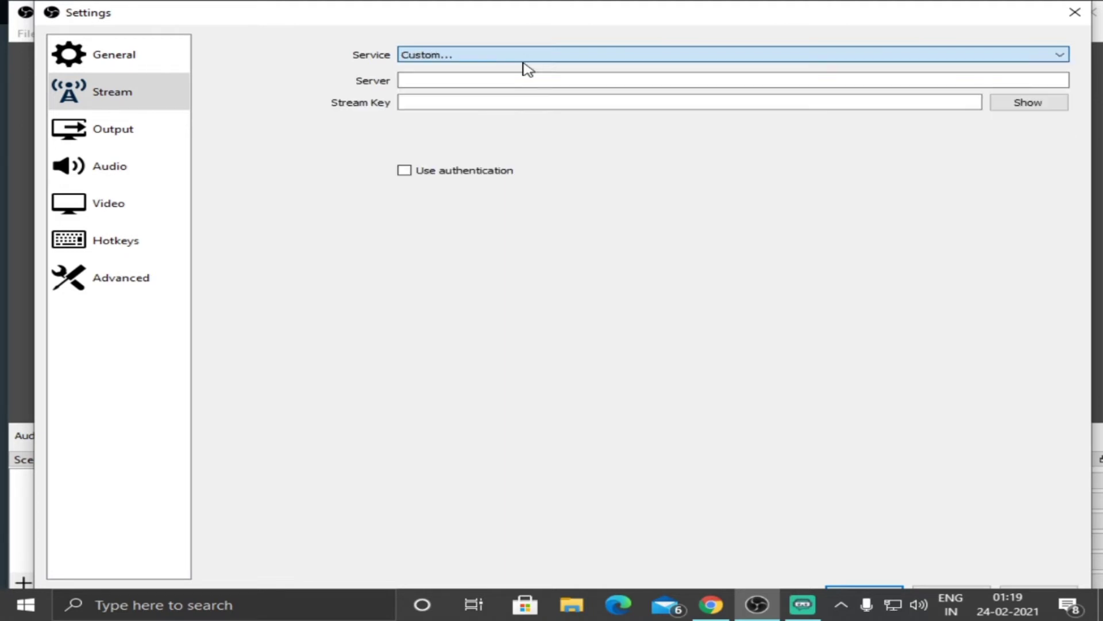
pyautogui.click(419, 84)
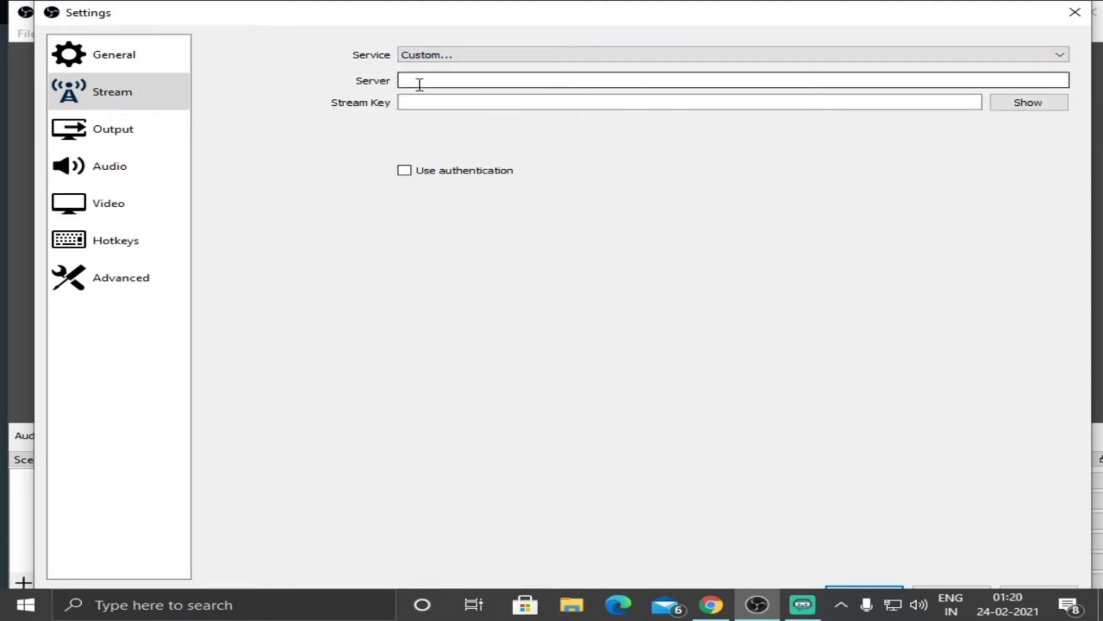
pyautogui.click(531, 102)
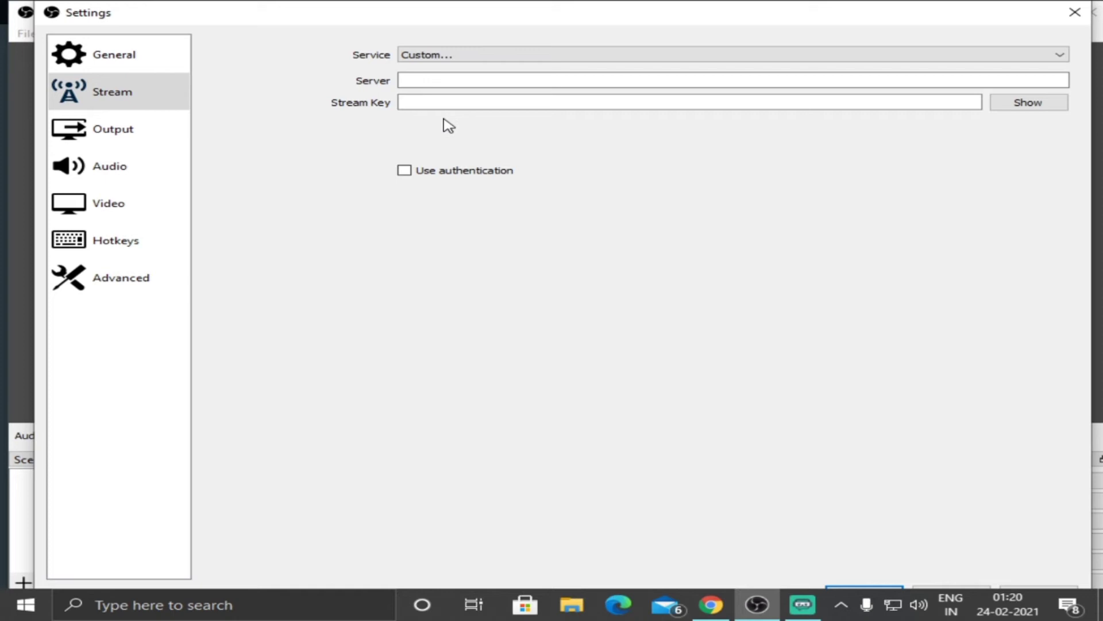
# Set the recording format to mp4 in the advanced output settings.
pyautogui.click(121, 128)
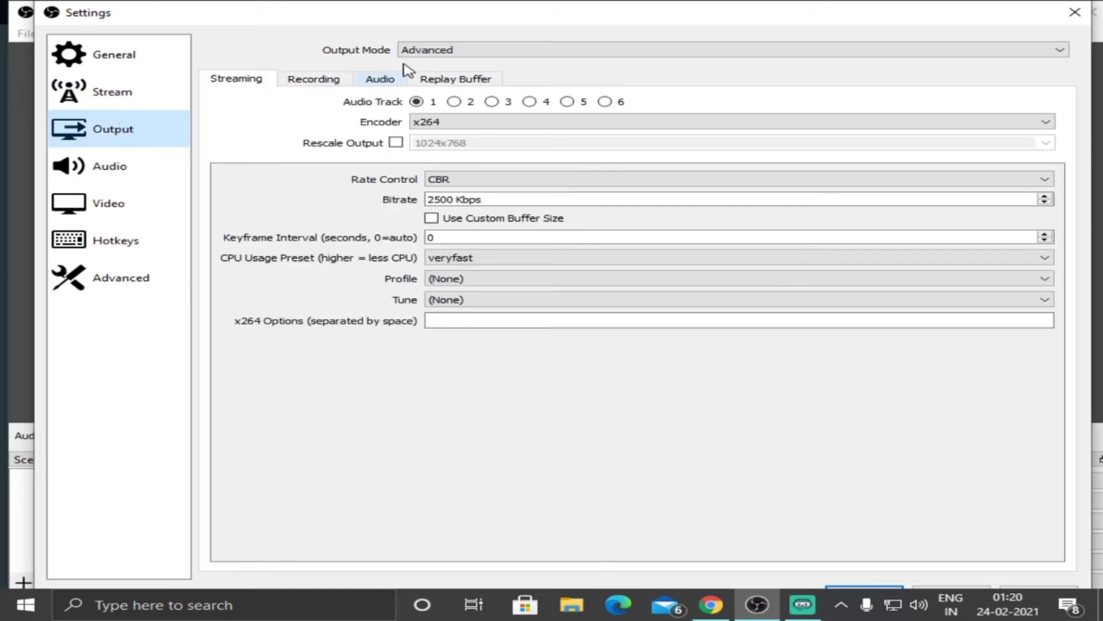
pyautogui.click(438, 49)
pyautogui.click(439, 50)
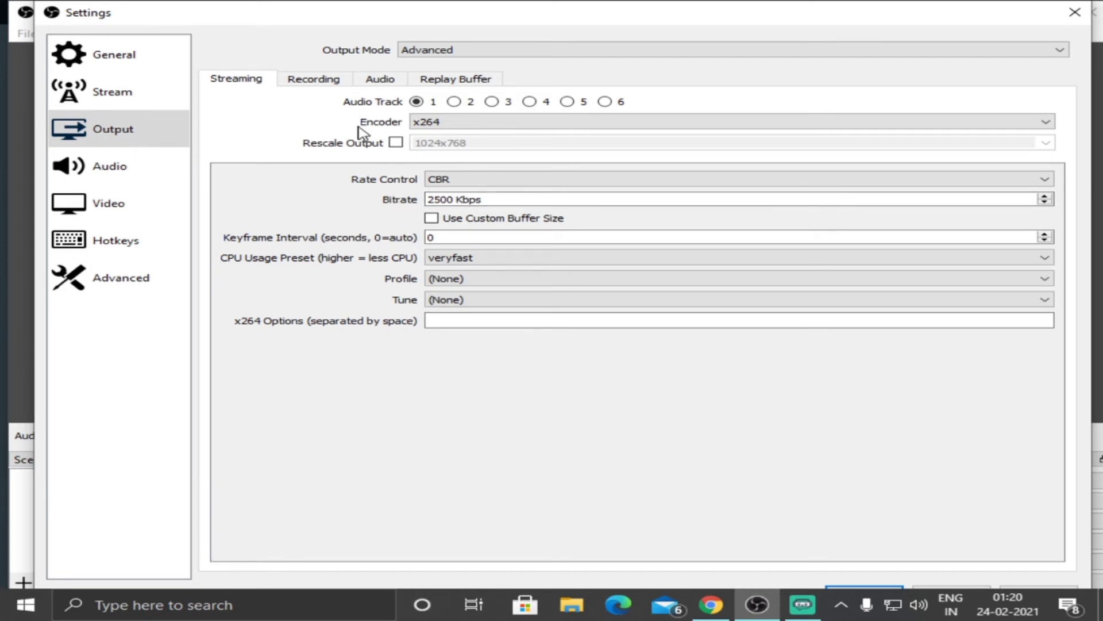
pyautogui.click(337, 85)
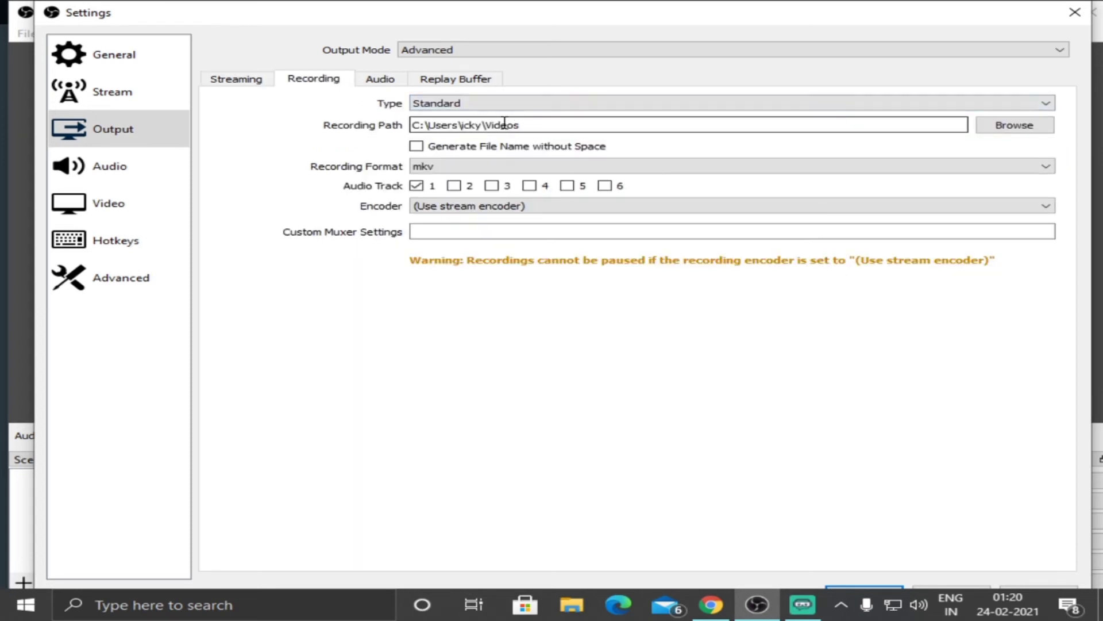
pyautogui.click(462, 168)
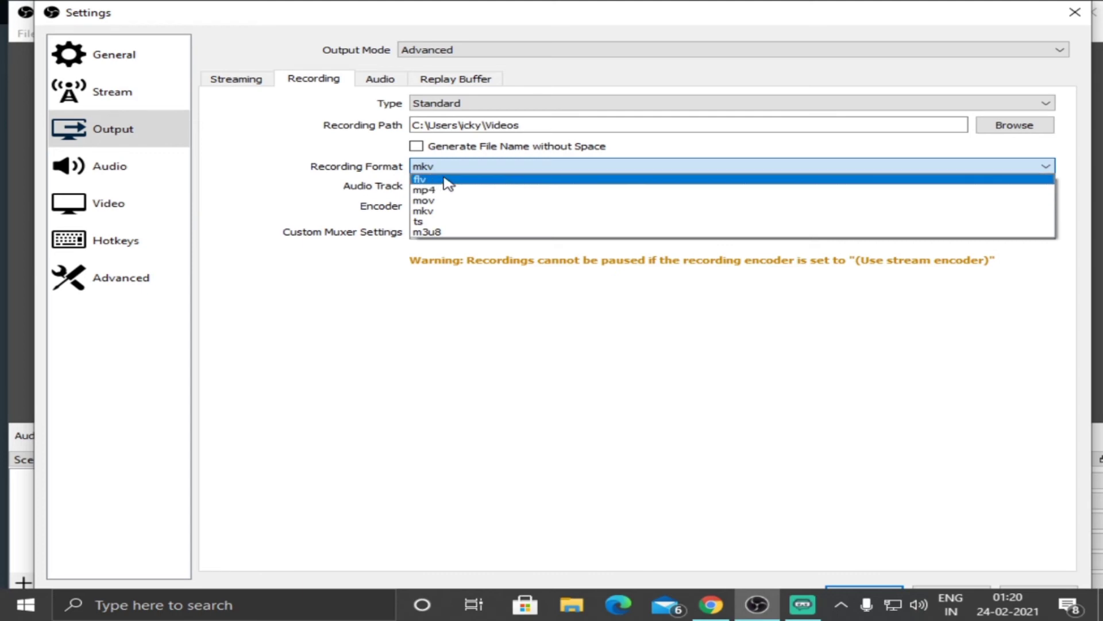
pyautogui.click(453, 167)
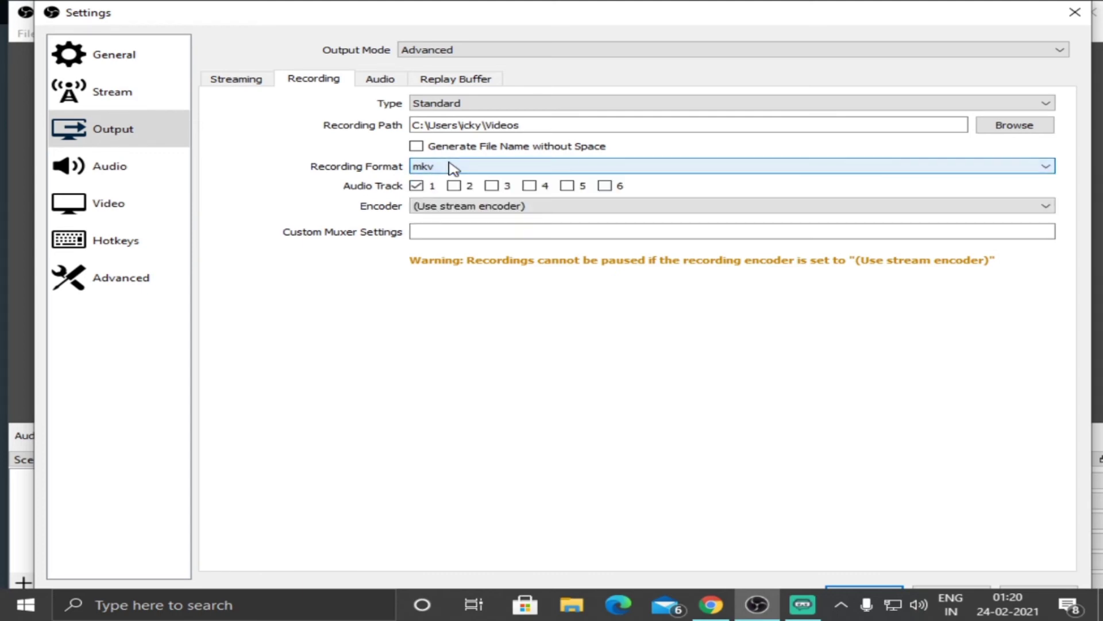
pyautogui.click(454, 168)
pyautogui.click(465, 191)
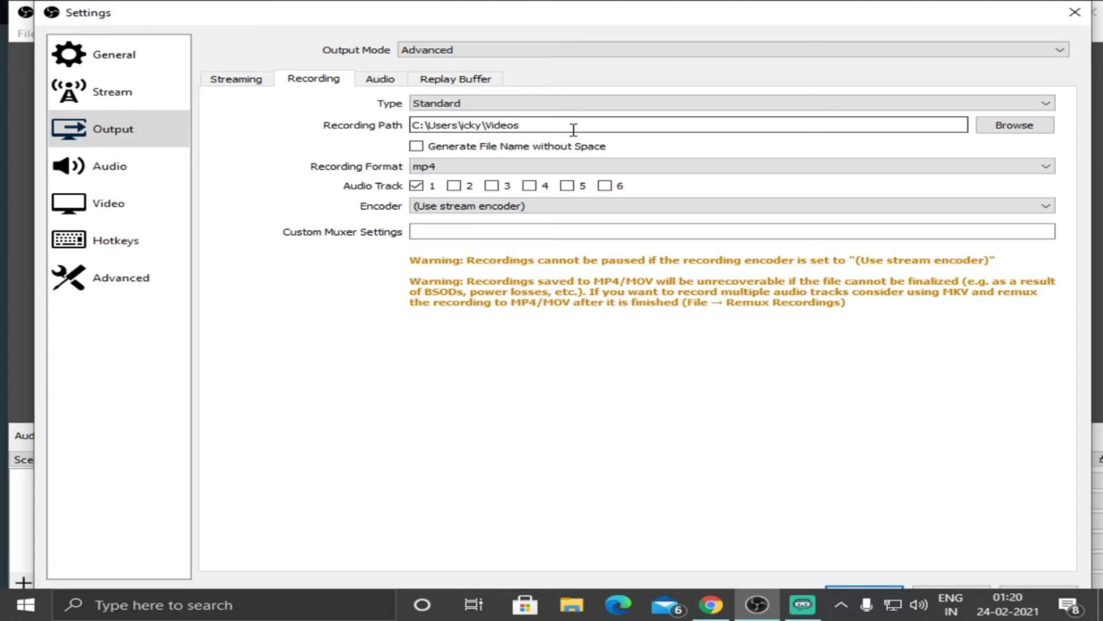
# Look through the output audio tracks, replay buffer and Desktop Audio device choices, and leave the settings without saving the changes.
pyautogui.click(379, 79)
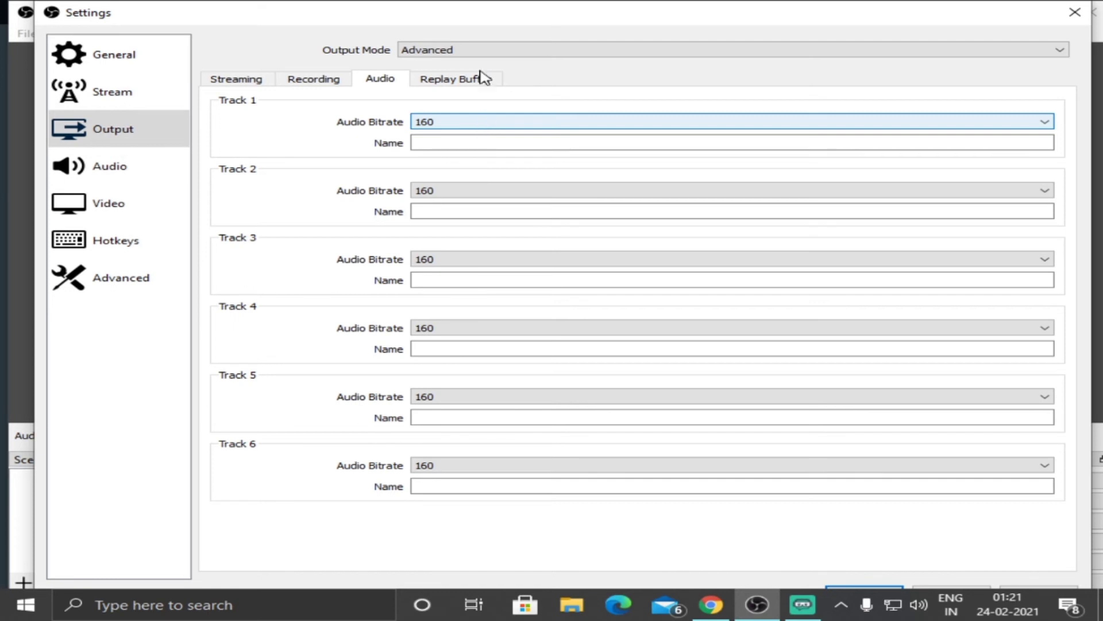
pyautogui.click(463, 84)
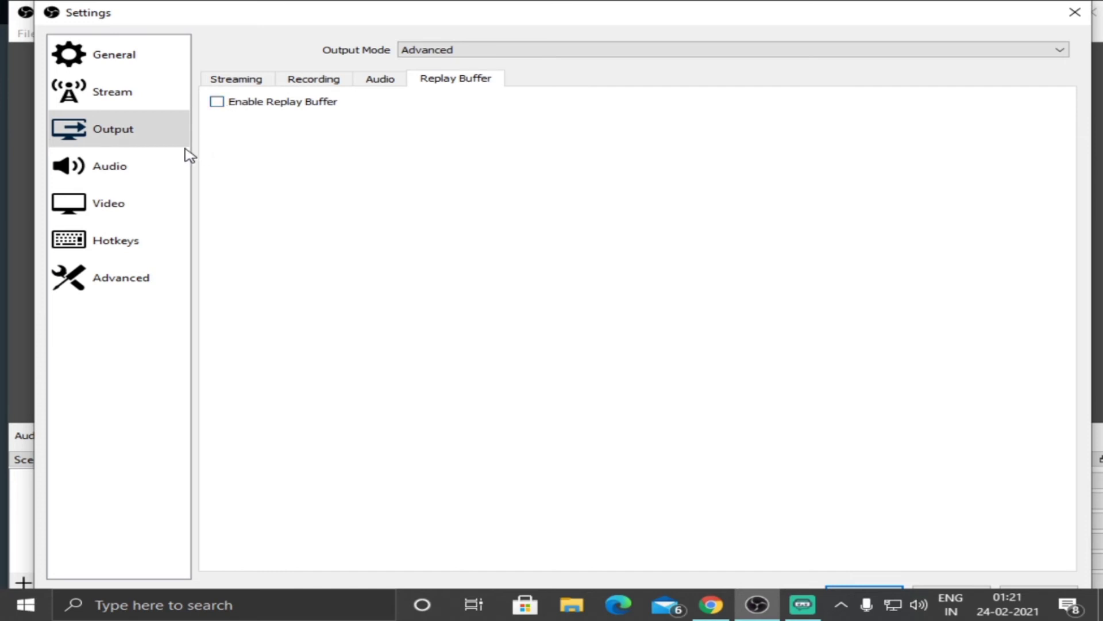
pyautogui.click(167, 163)
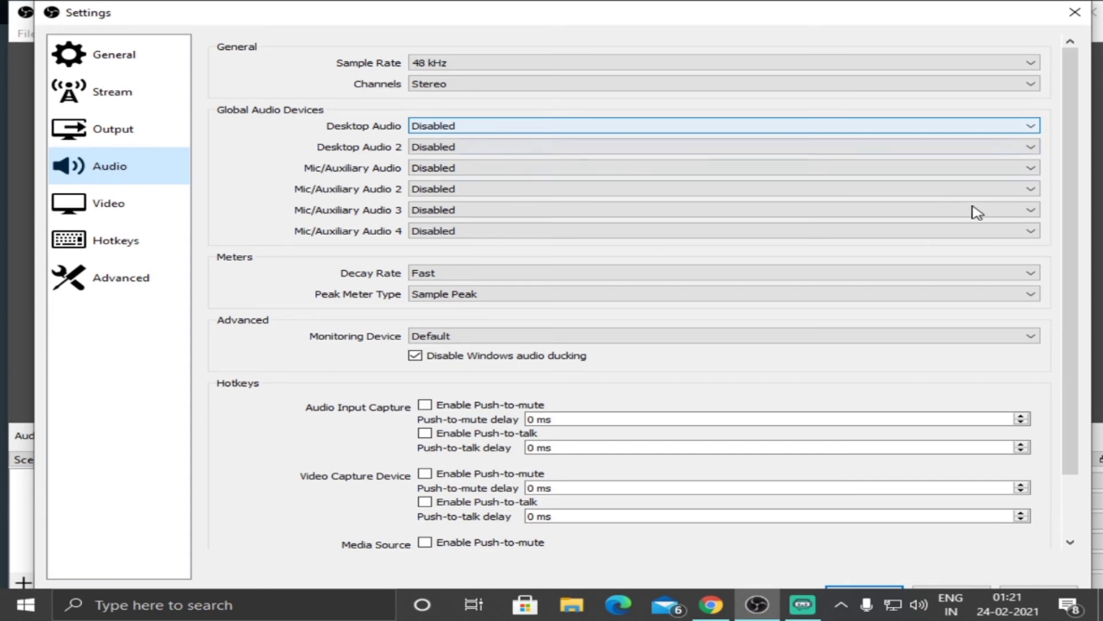
pyautogui.click(501, 127)
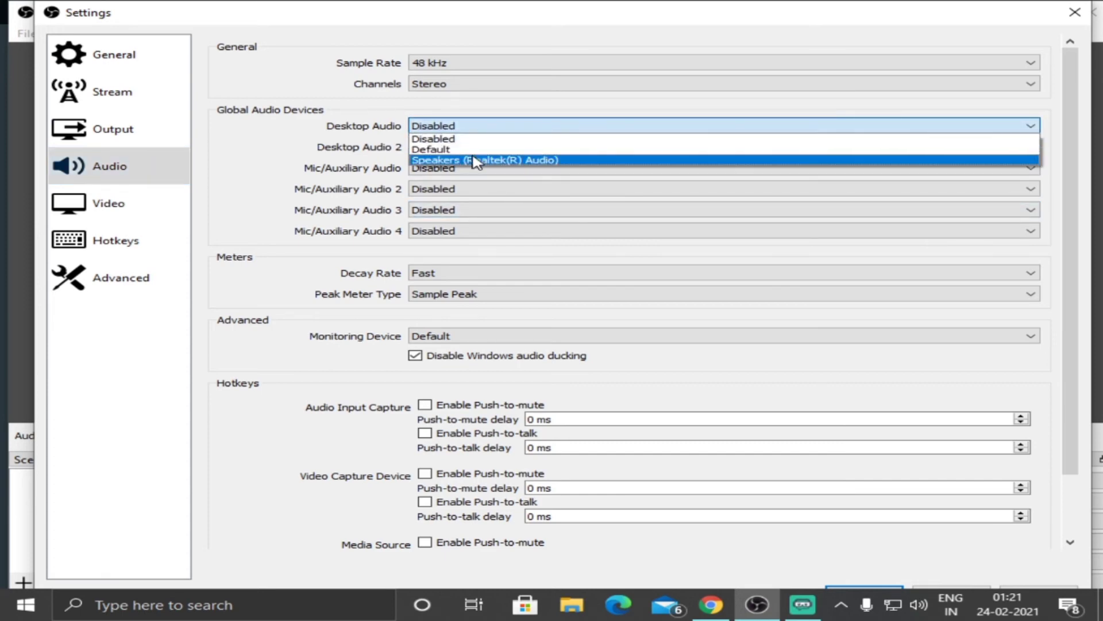
pyautogui.click(499, 128)
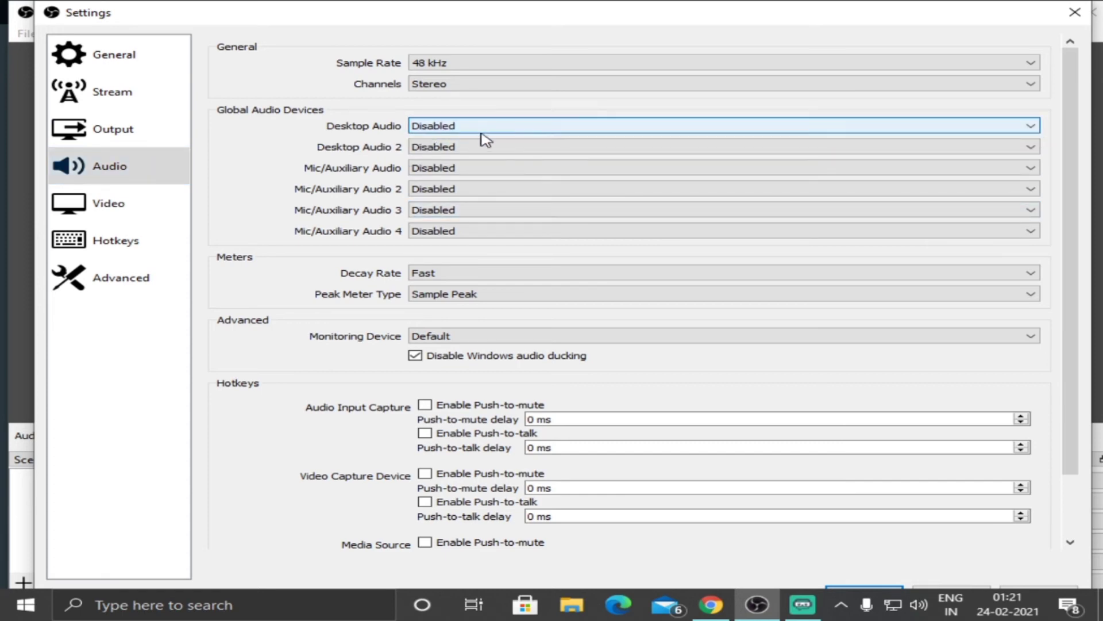
pyautogui.click(493, 128)
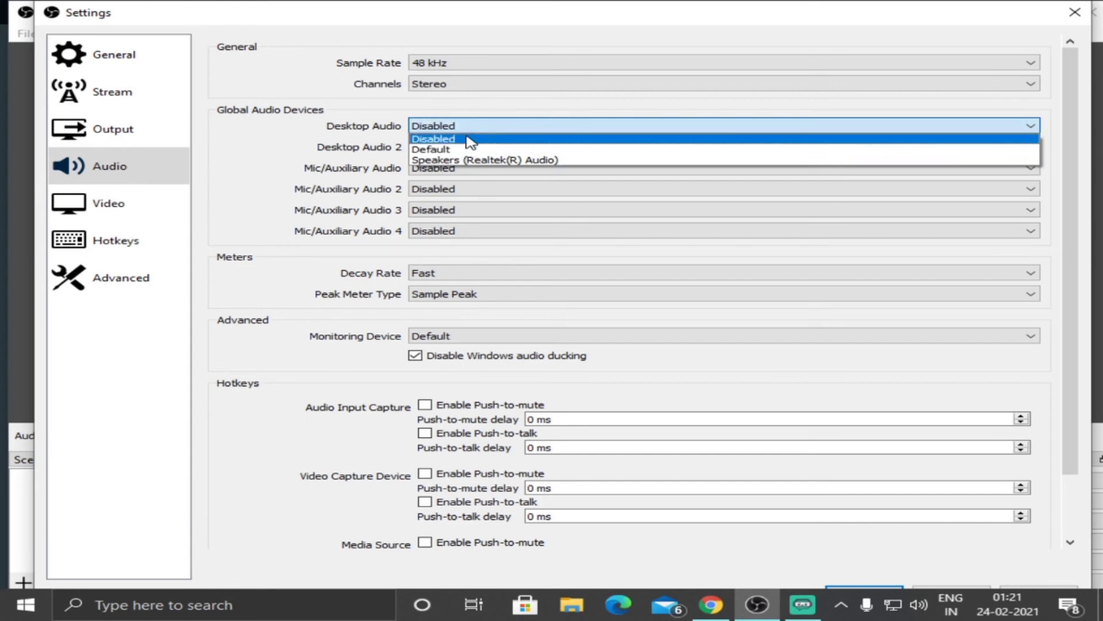
pyautogui.click(535, 127)
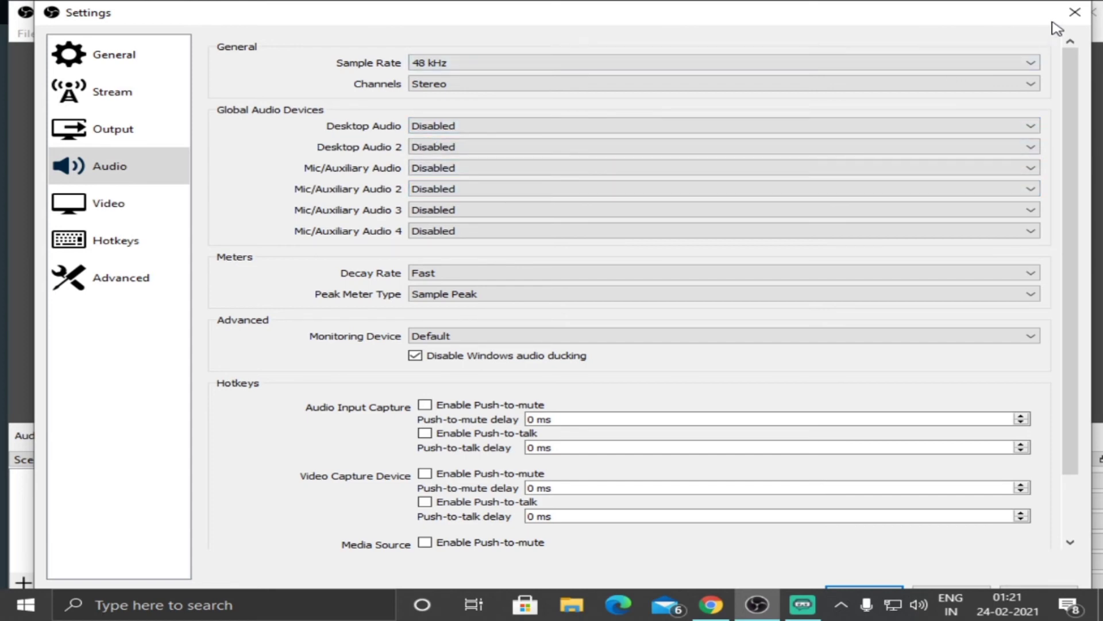
pyautogui.click(1074, 12)
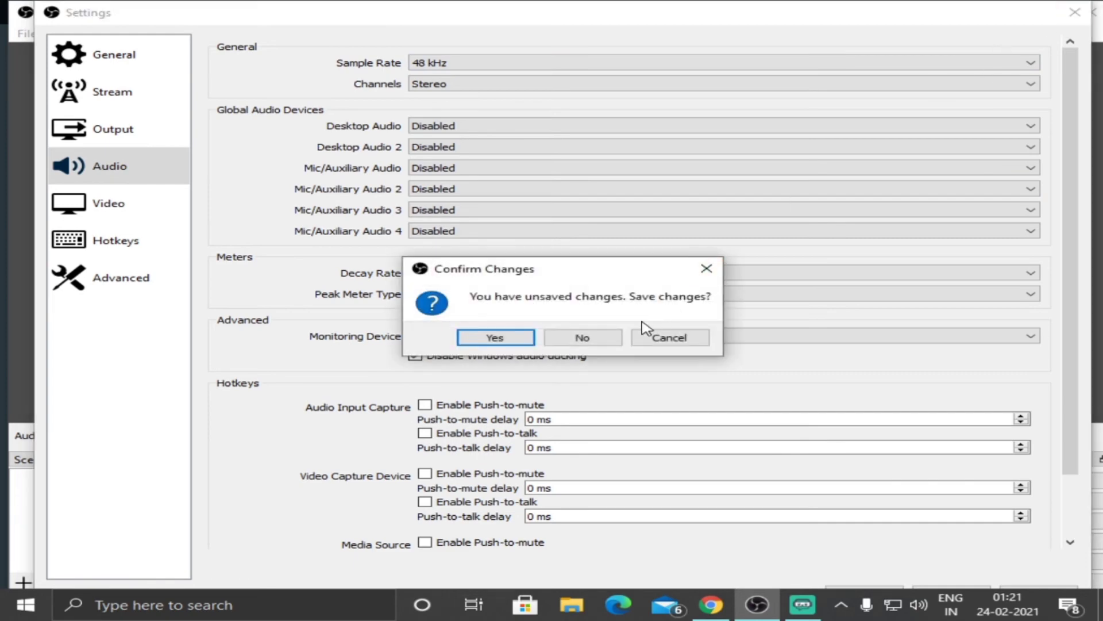
pyautogui.click(576, 339)
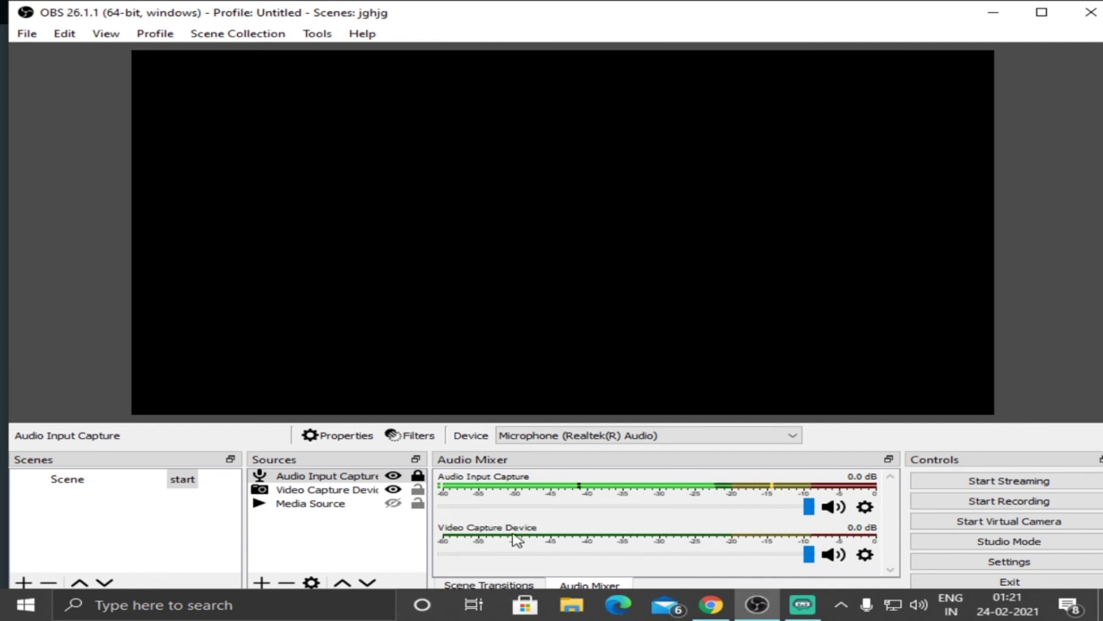
# Set the global Desktop Audio device to Default in the audio settings and save the change.
pyautogui.click(986, 562)
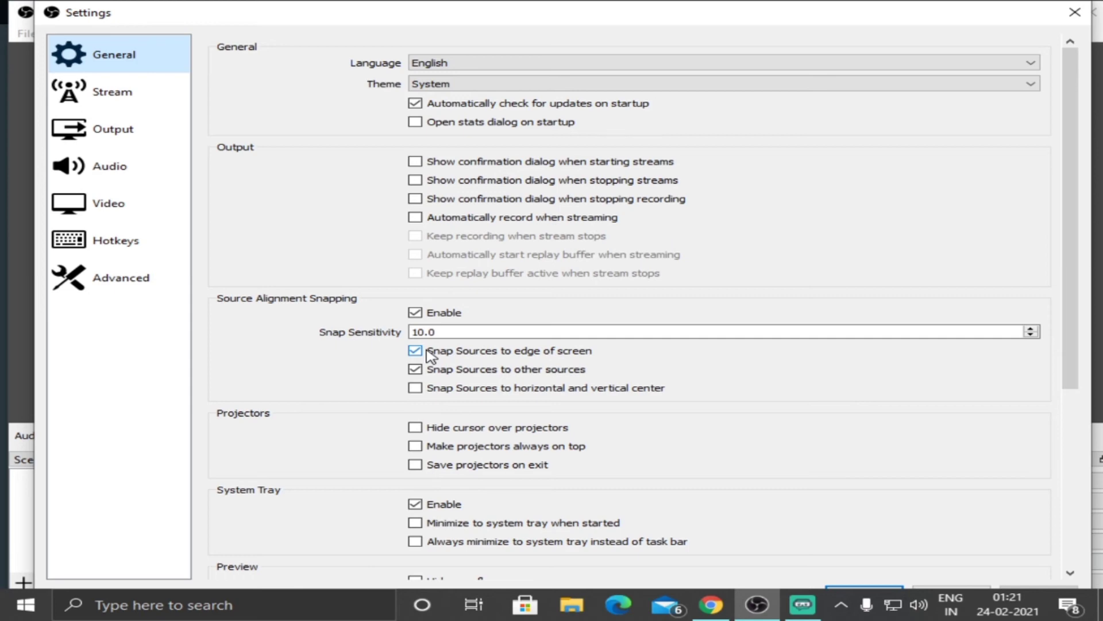
pyautogui.click(118, 130)
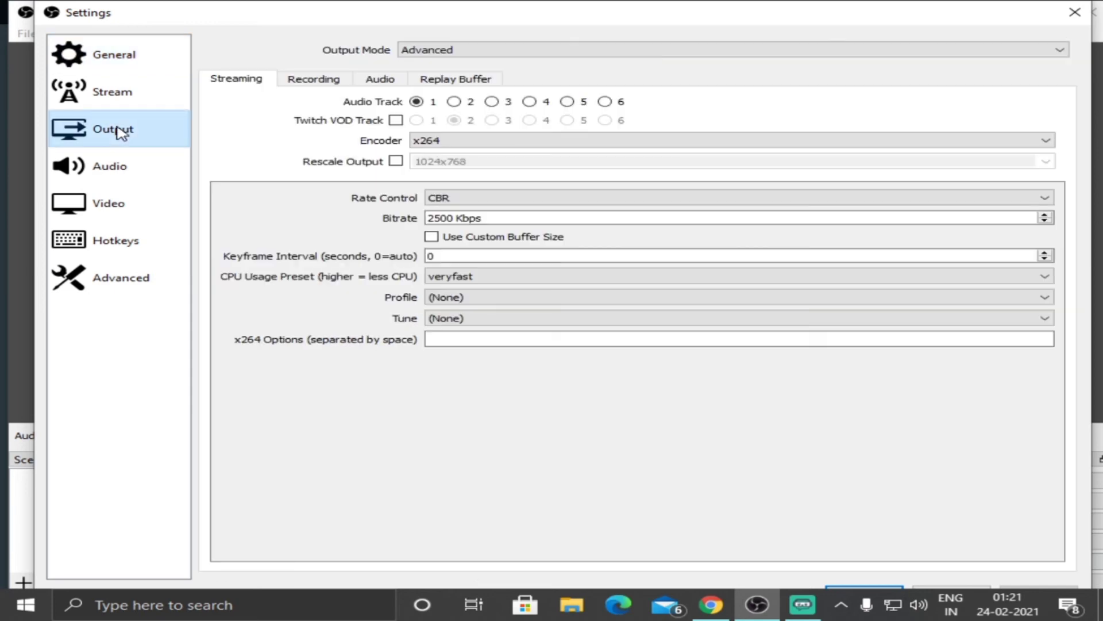
pyautogui.click(120, 162)
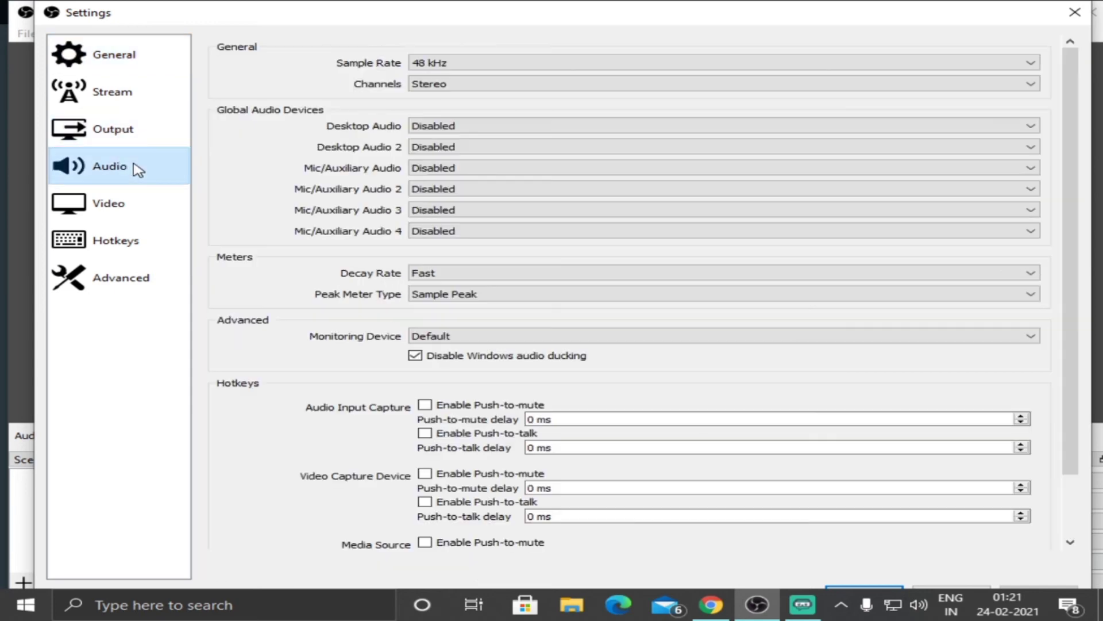
pyautogui.click(441, 127)
pyautogui.click(454, 151)
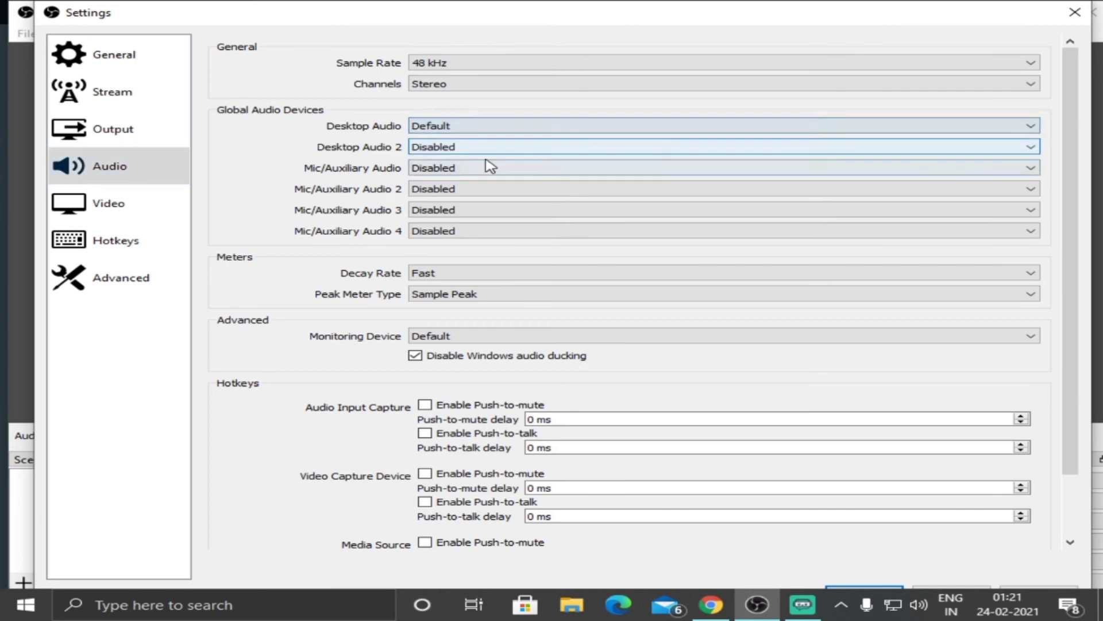
pyautogui.click(1073, 13)
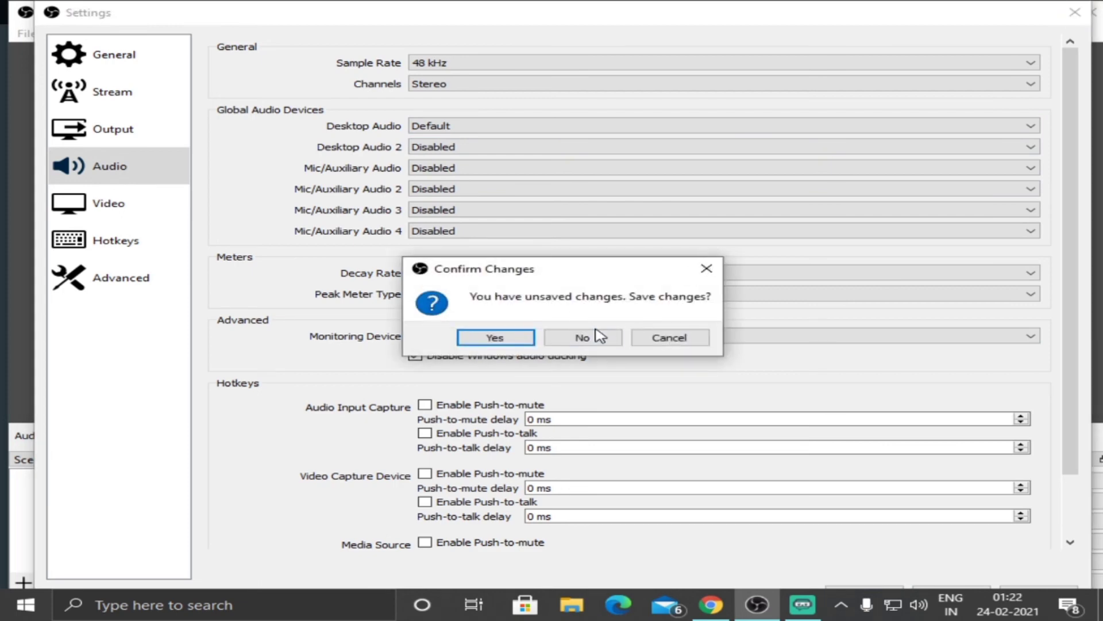
pyautogui.click(498, 337)
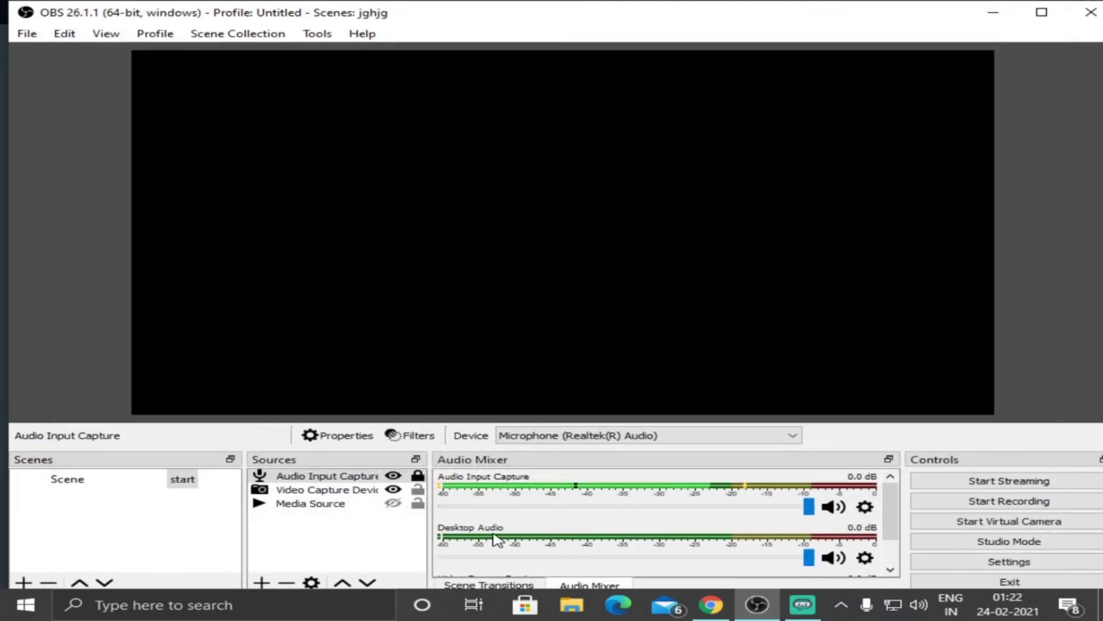
# Switch to Chrome, search the web for "yt" and open YouTube from the results.
pyautogui.click(711, 604)
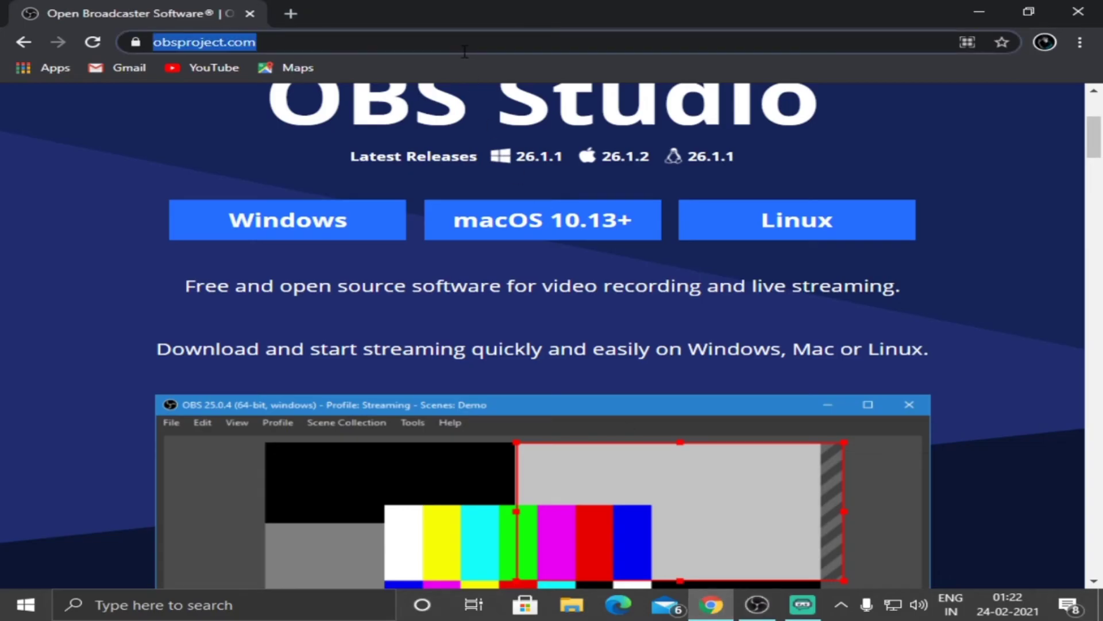
pyautogui.write('yt')
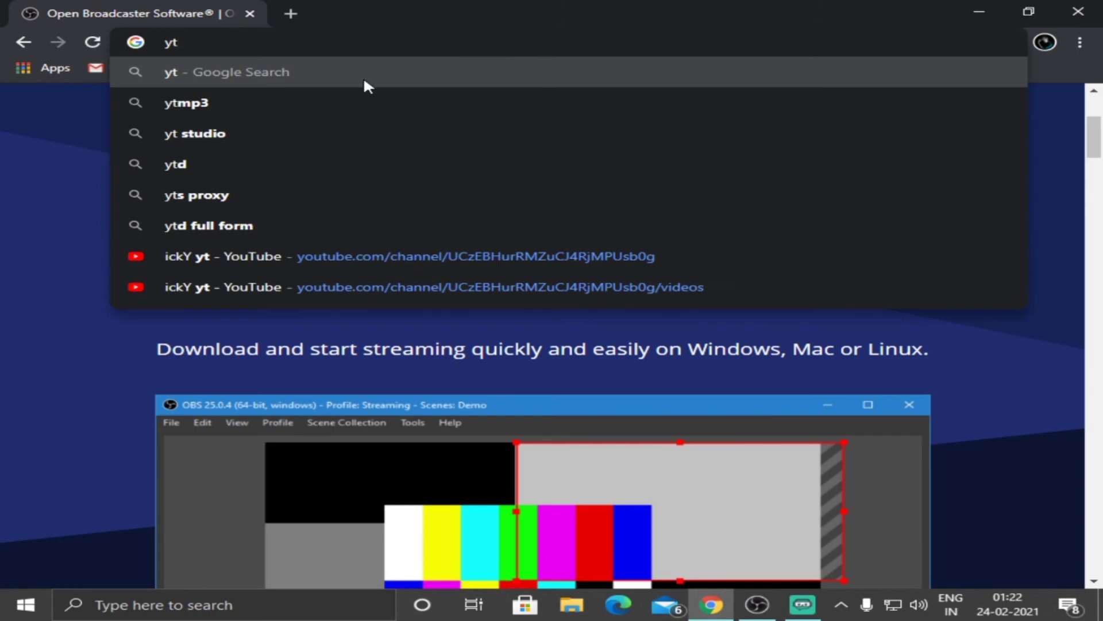
pyautogui.click(189, 75)
pyautogui.click(246, 253)
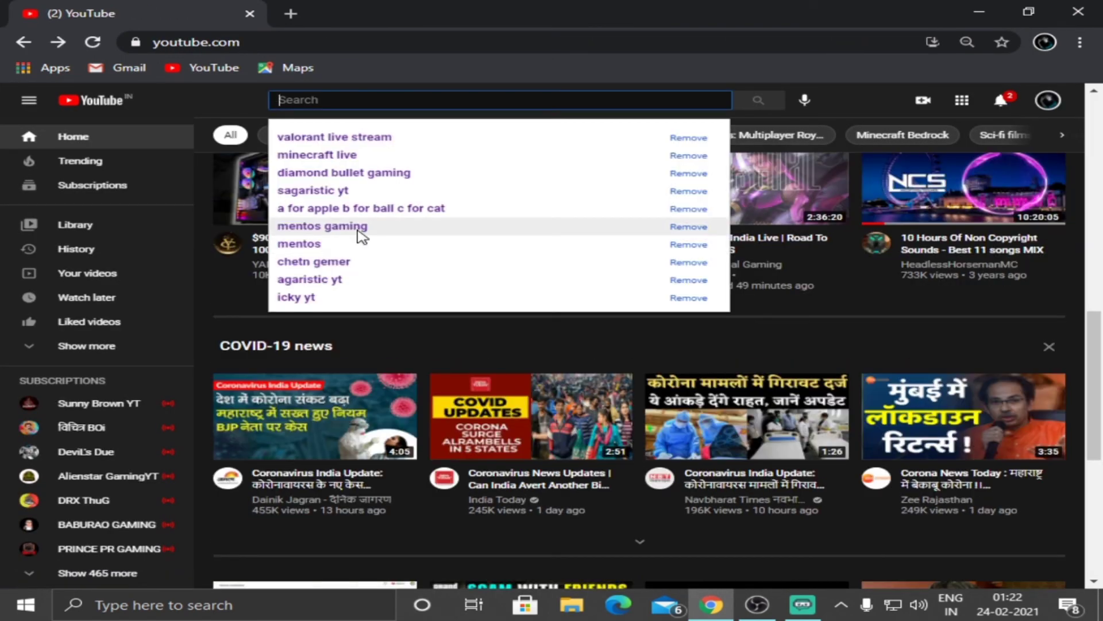
# Search YouTube for "ncd best song" using the suggested query.
pyautogui.write('ncd')
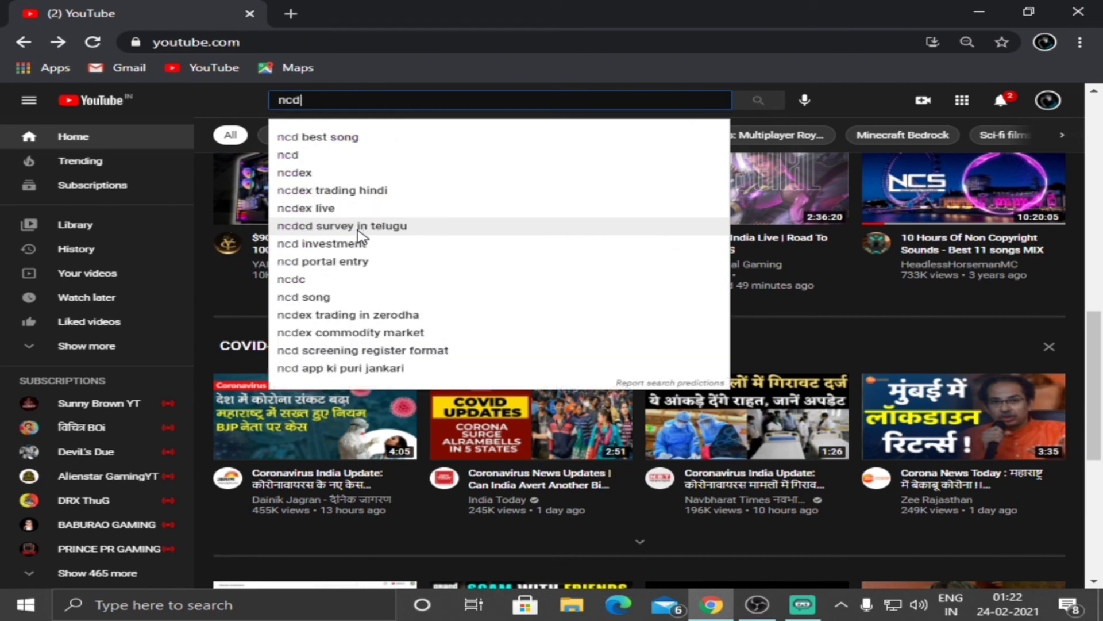
pyautogui.click(386, 138)
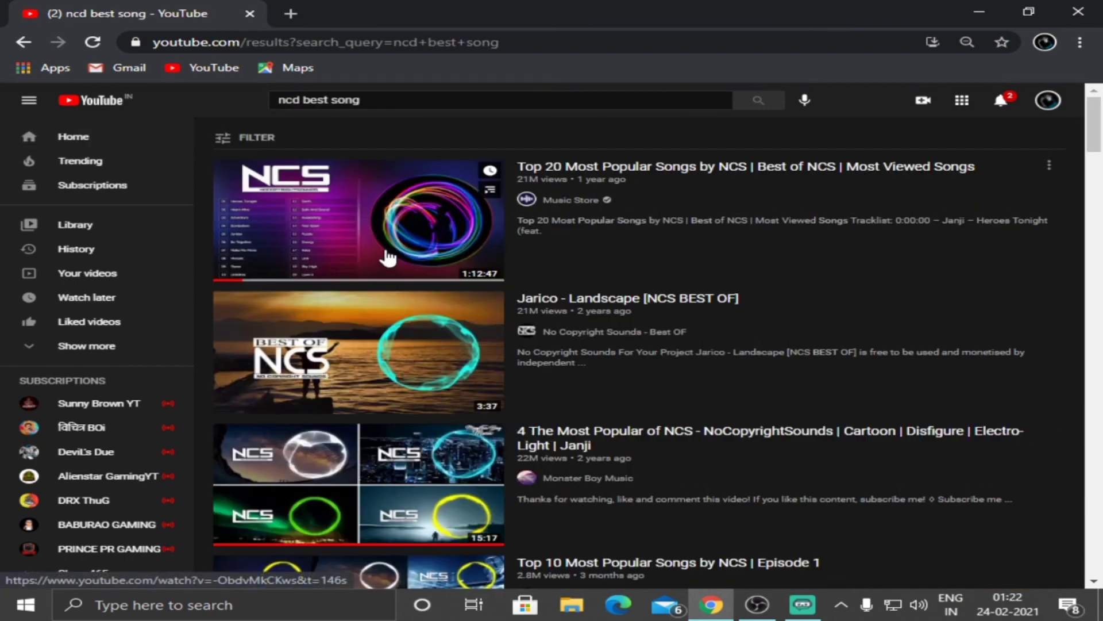
# Play the "Jarico - Landscape [NCS BEST OF]" video with its sound unmuted and skip the opening ad.
pyautogui.click(384, 342)
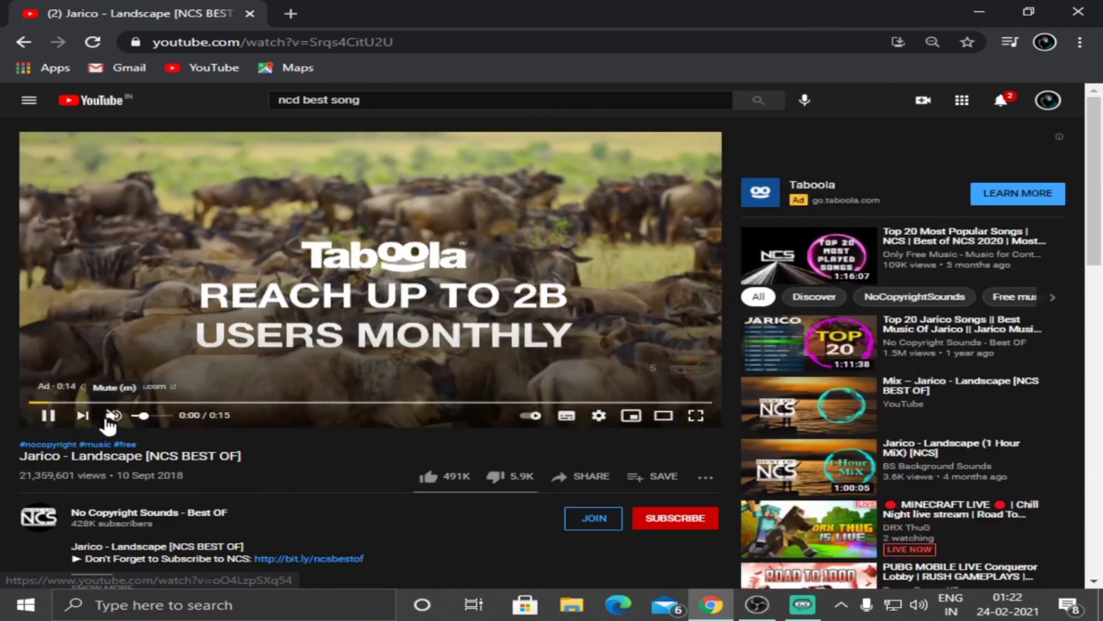
pyautogui.click(111, 417)
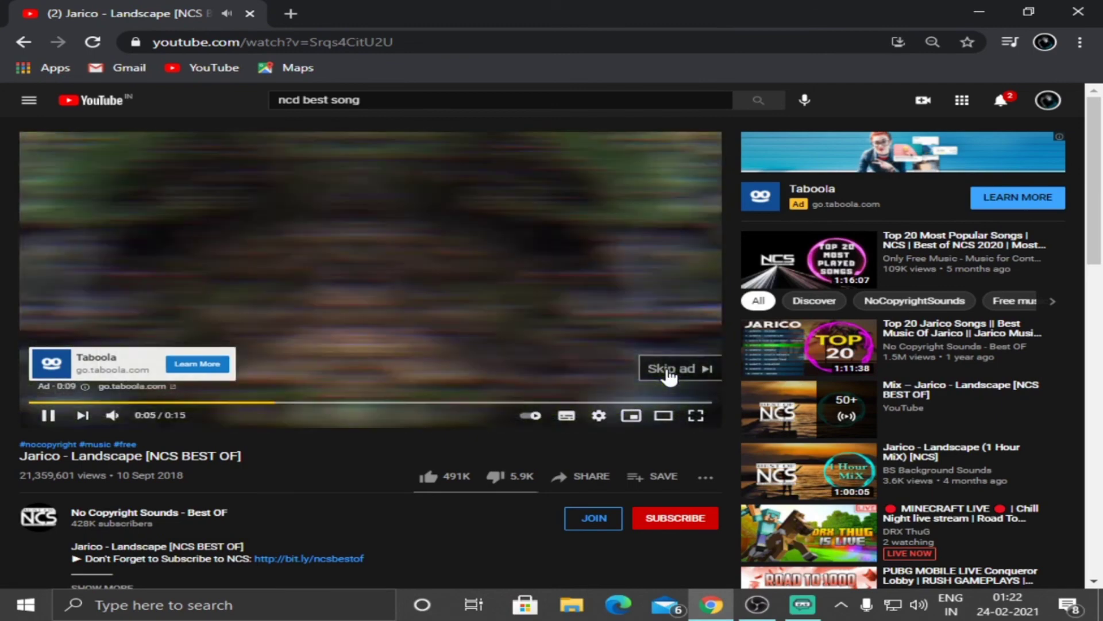
pyautogui.click(666, 366)
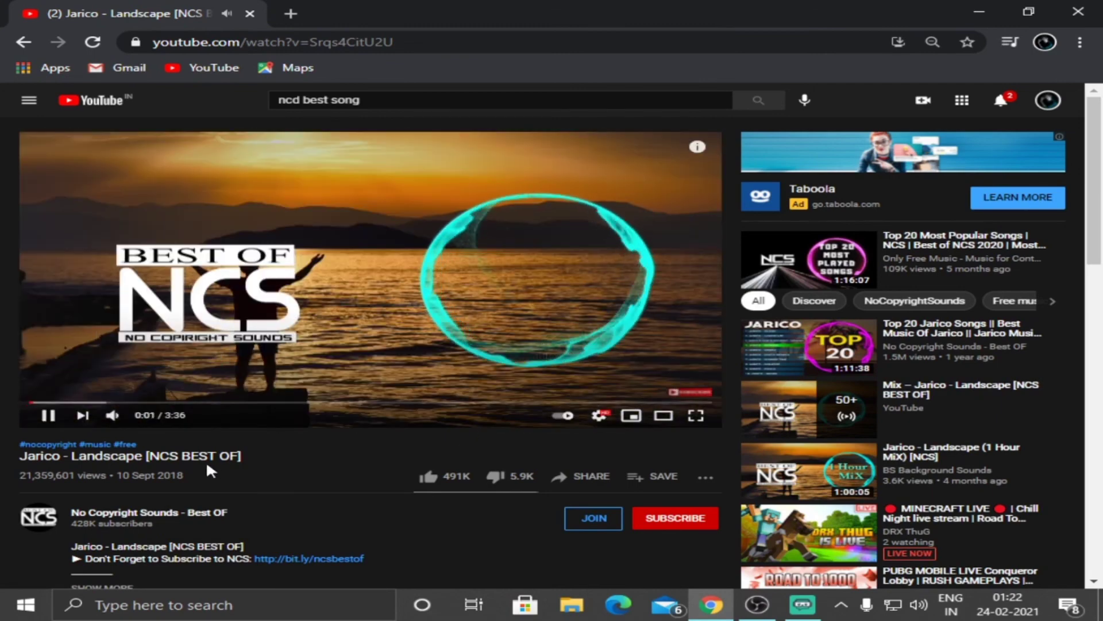
# Switch between OBS and Chrome to compare the Desktop Audio meter with the song playing and muted, with the Desktop Audio volume at 0.0 dB.
pyautogui.click(758, 603)
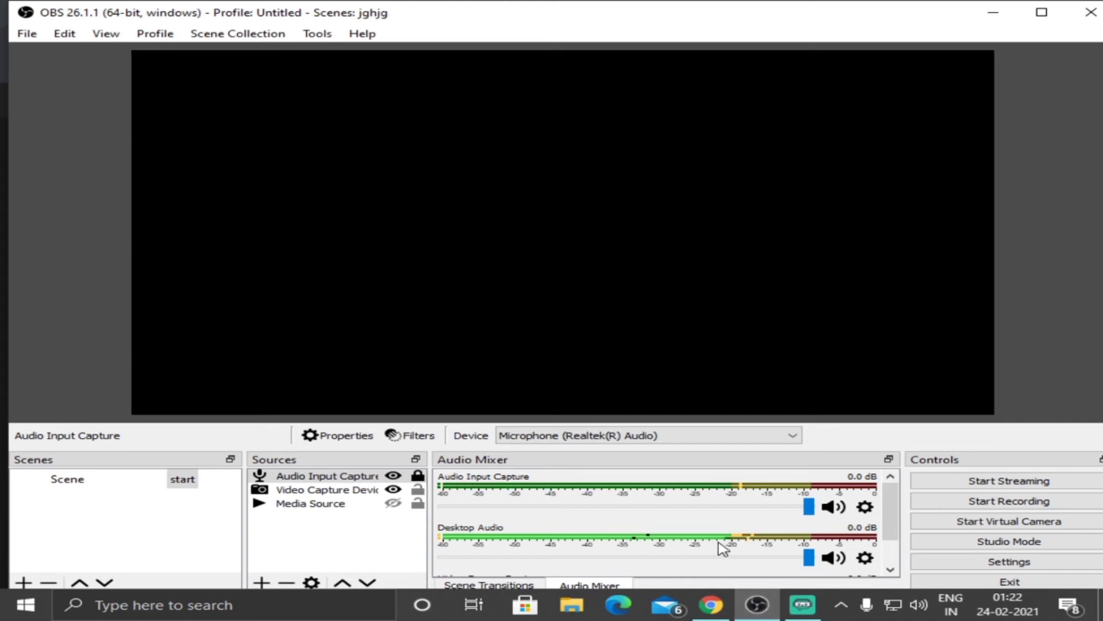
pyautogui.click(728, 603)
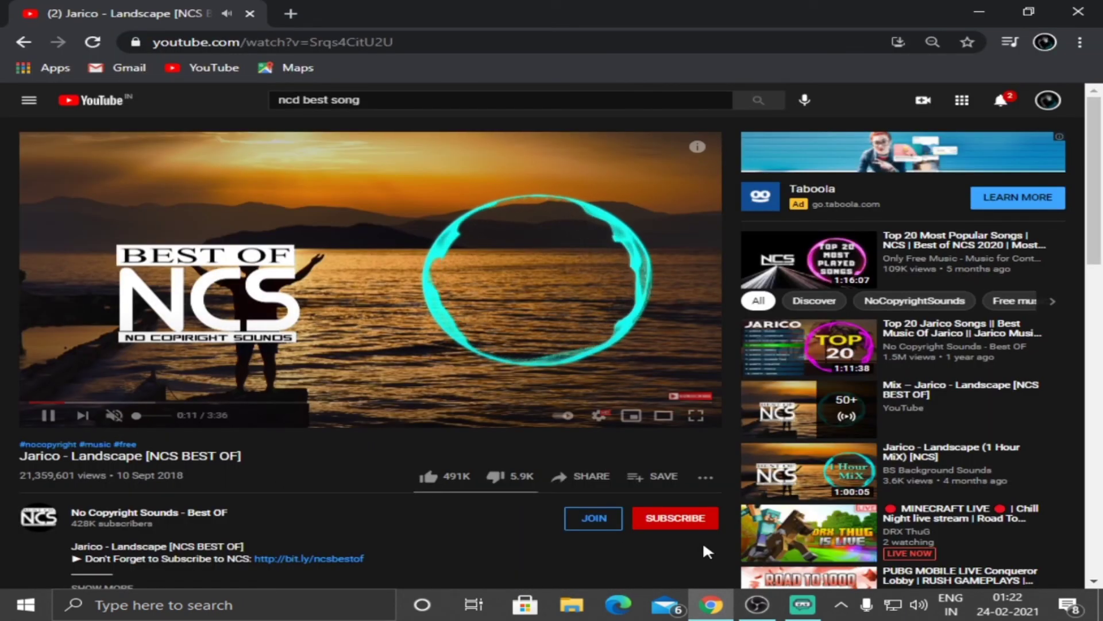
pyautogui.click(757, 603)
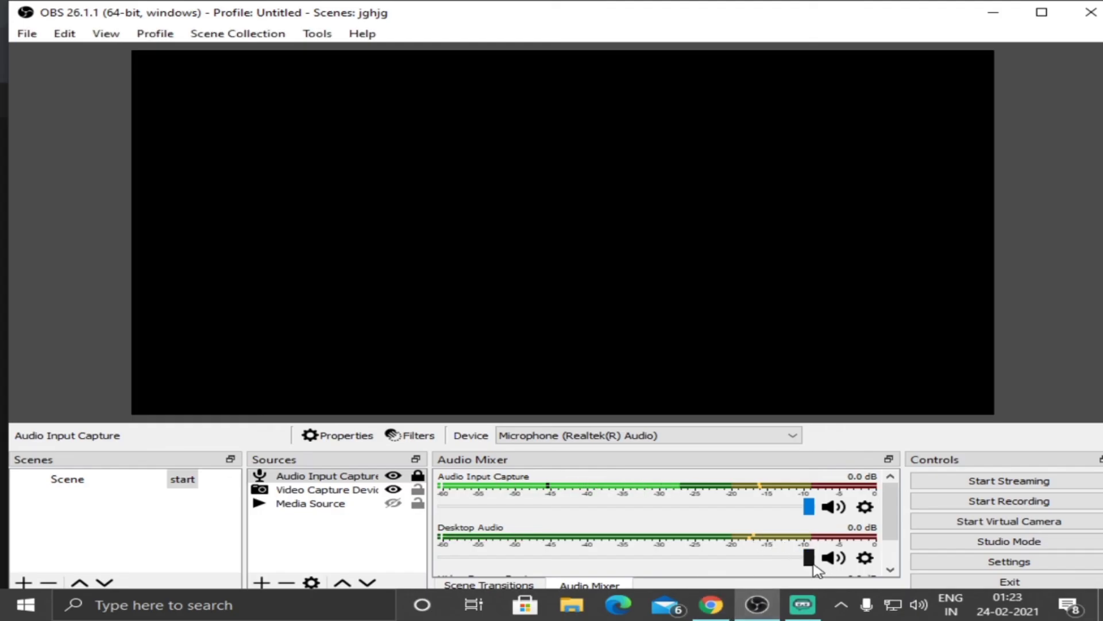
pyautogui.moveTo(808, 559); pyautogui.dragTo(859, 559)
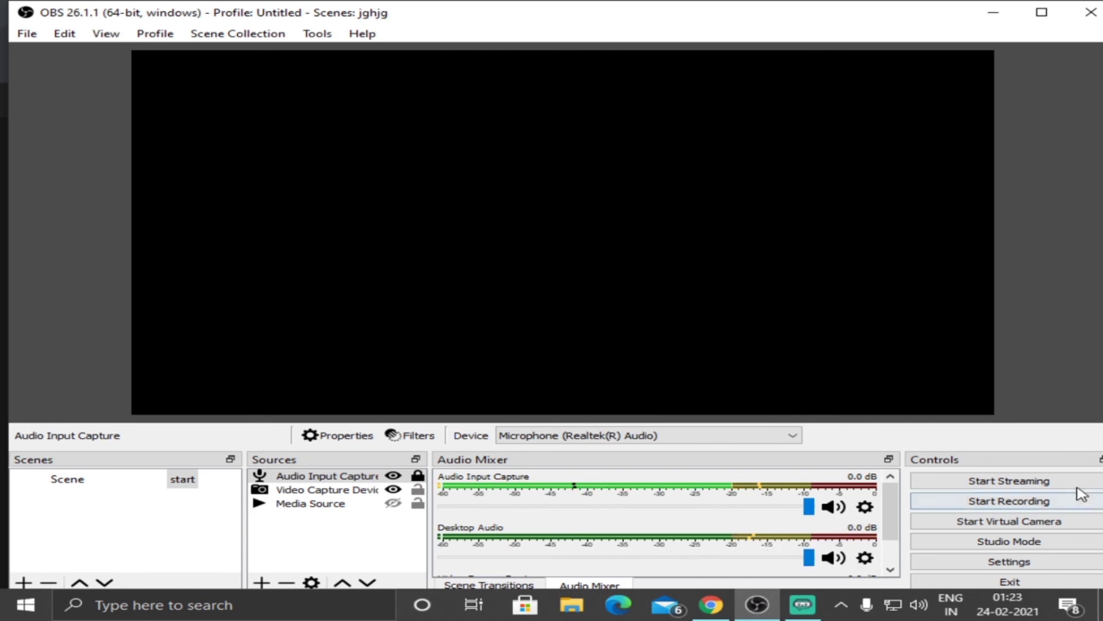